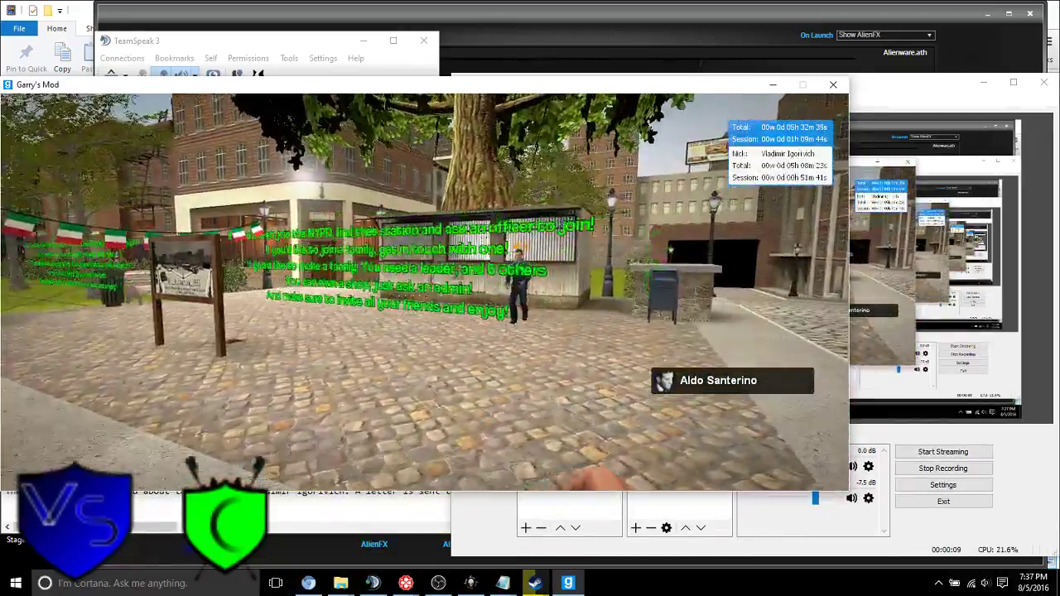
Open the spawn menu's Spawnlists to browse the 1950's Playermodels addon
key(q)
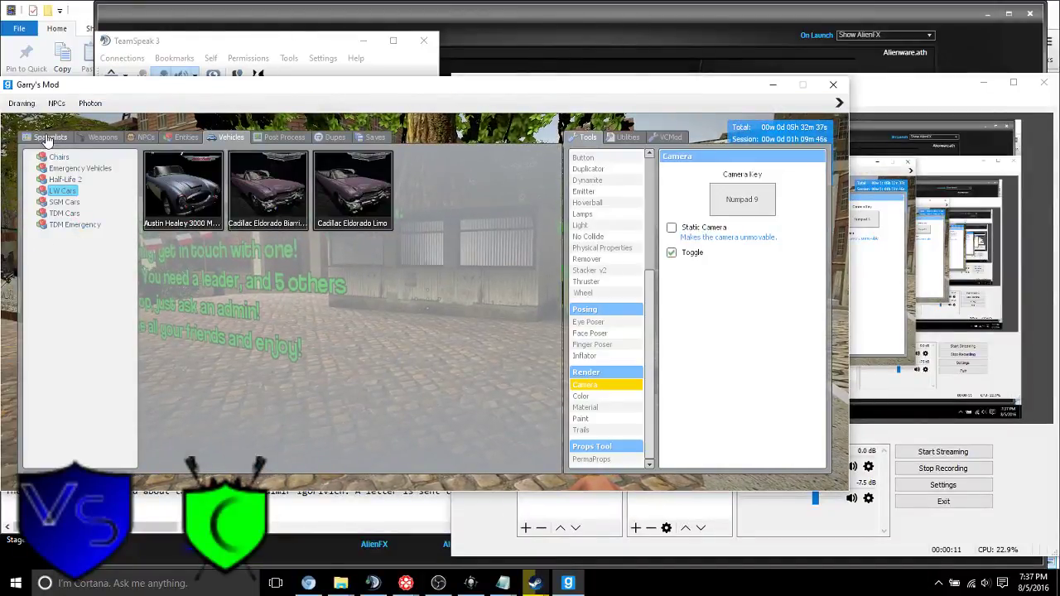
click(47, 138)
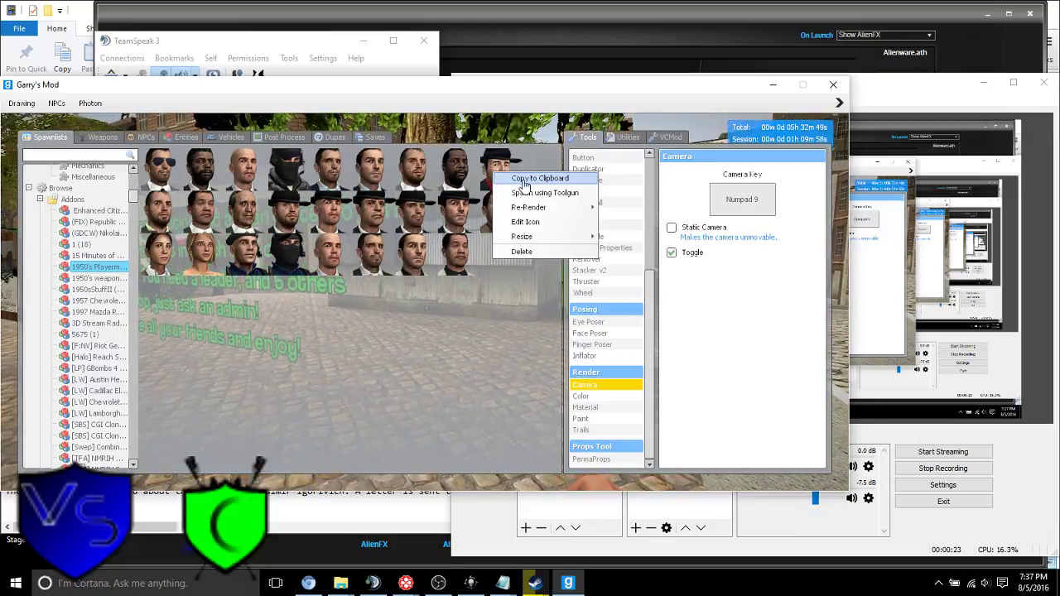
Check the scoreboard, then draft '/charsetmodel Aldo models/fearless/don1.mdl' in chat
key(q)
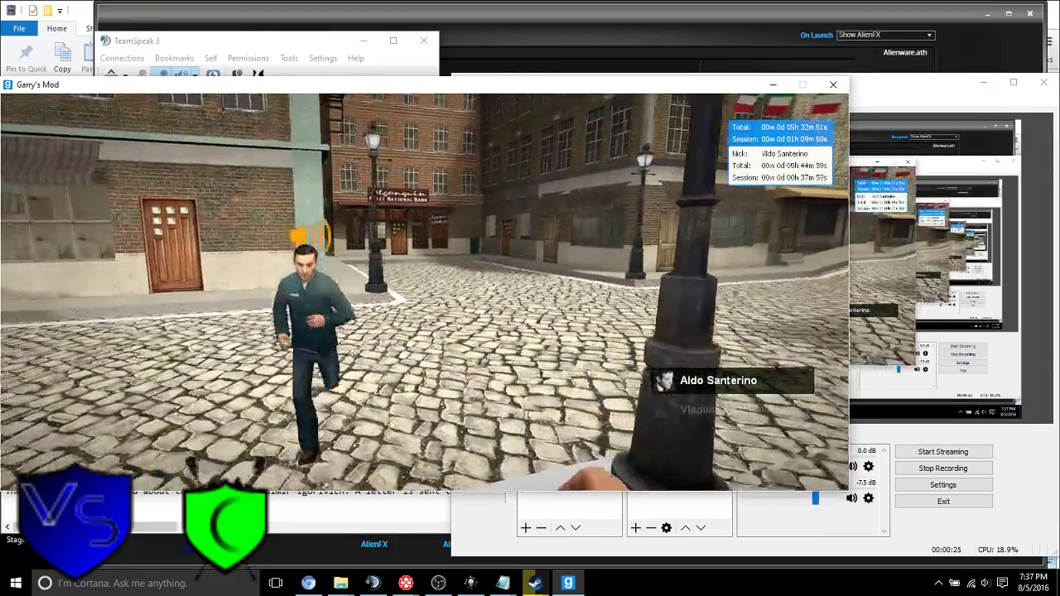
key(Tab)
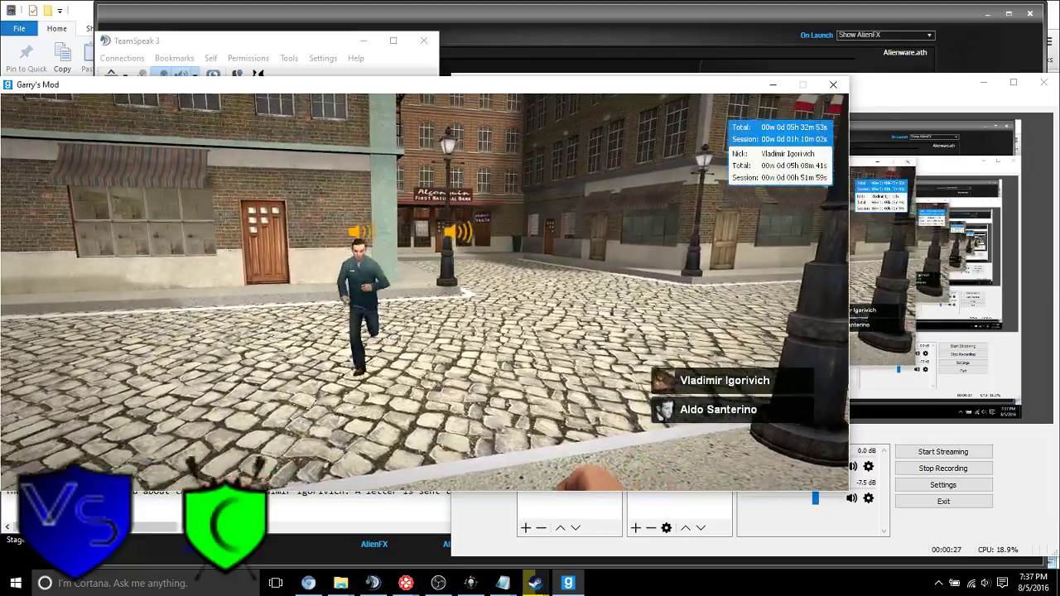
key(Tab)
key(y)
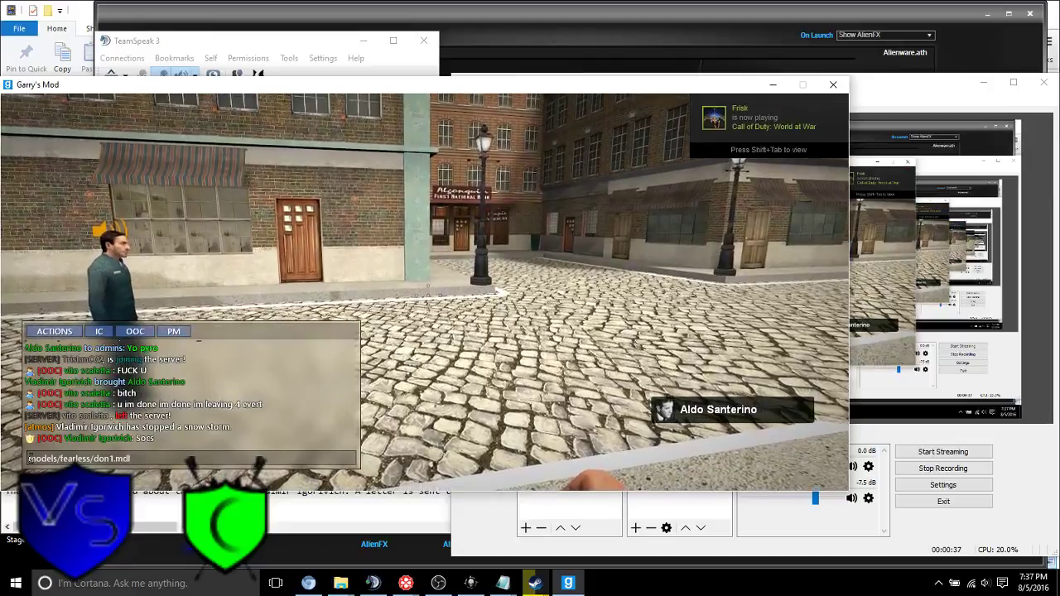
text(/charsetm)
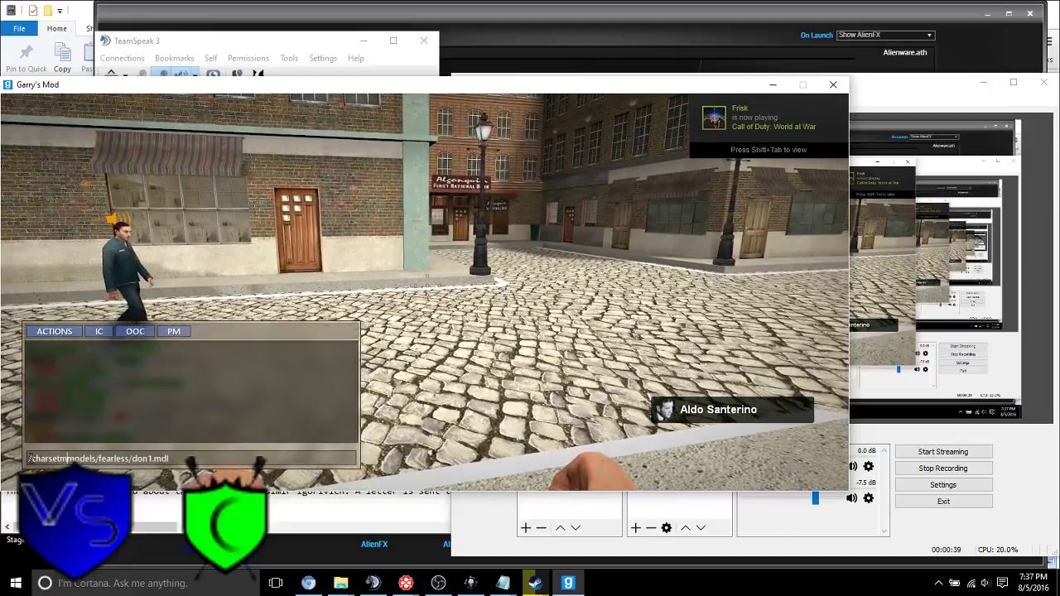
text(odel Ald)
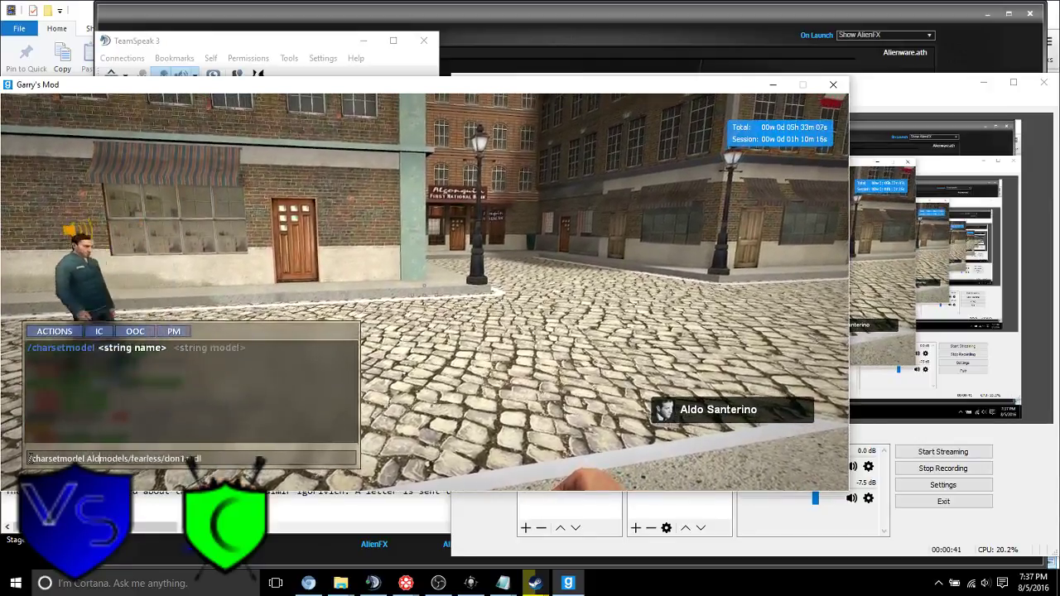
text(o)
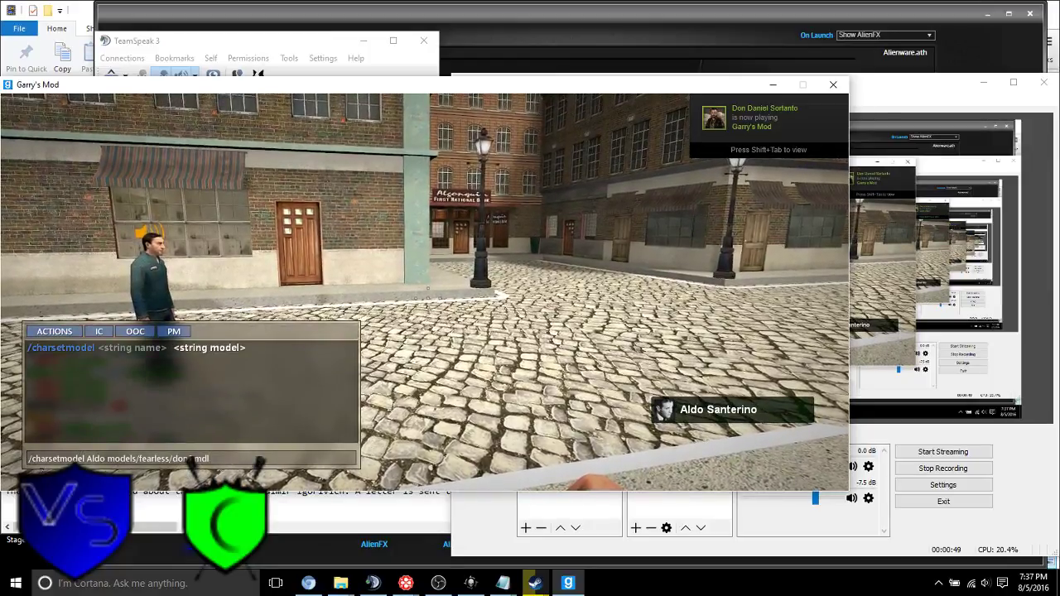
drag(227, 459, 30, 458)
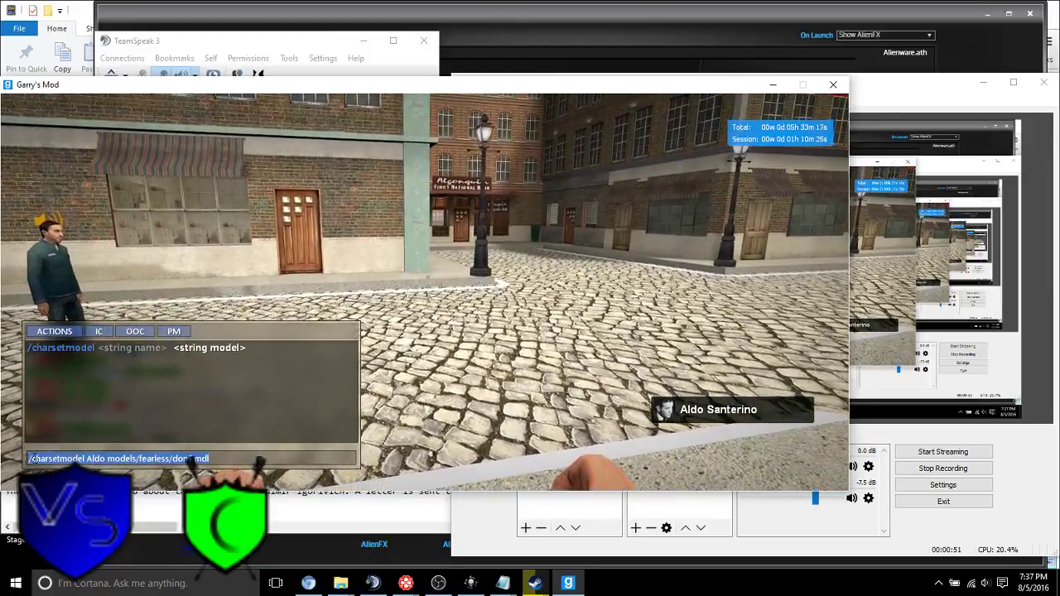
Send the /charsetmodel Aldo command and trim the drafted @ admin question
key(Return)
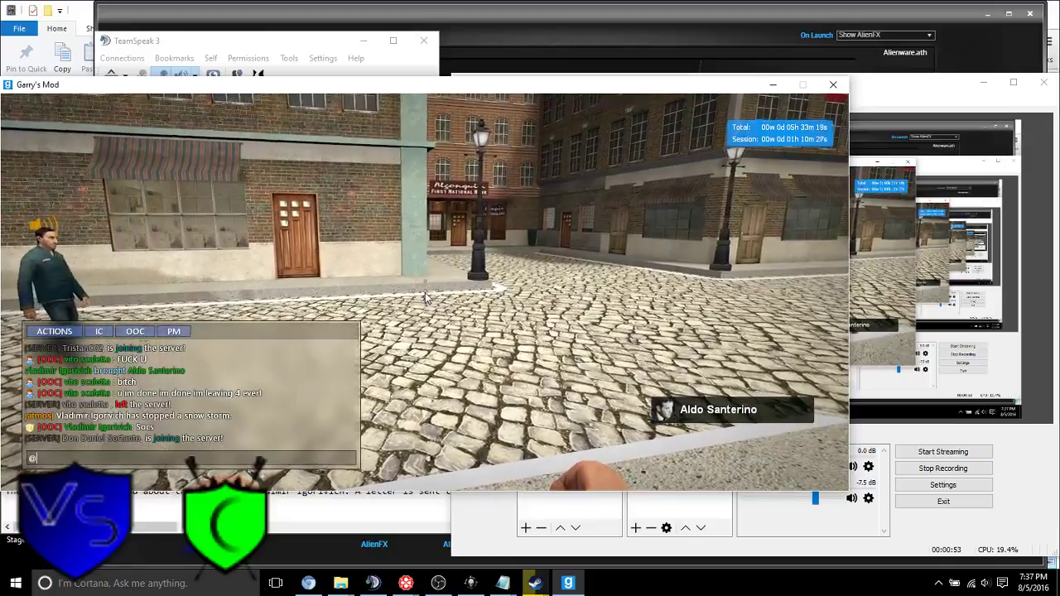
text(@ Am i a)
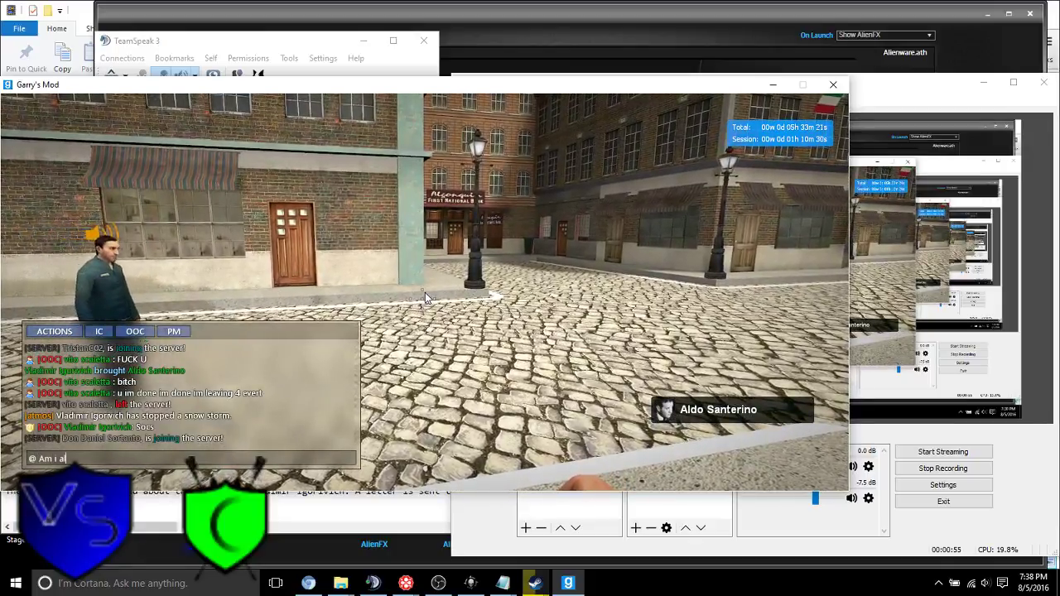
text(llowed to make)
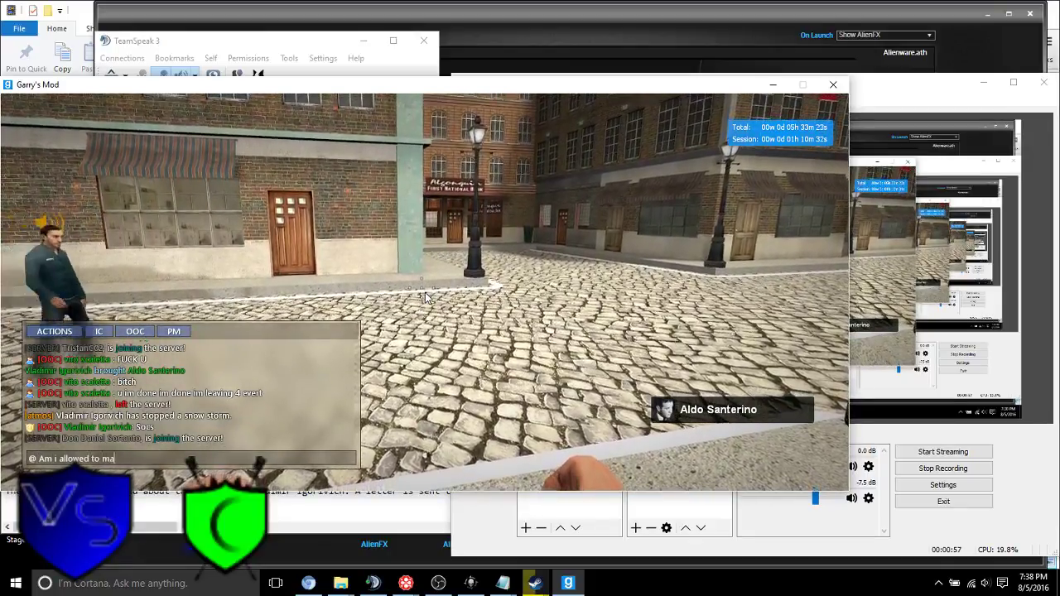
key(BackSpace)
key(BackSpace)
key(BackSpace)
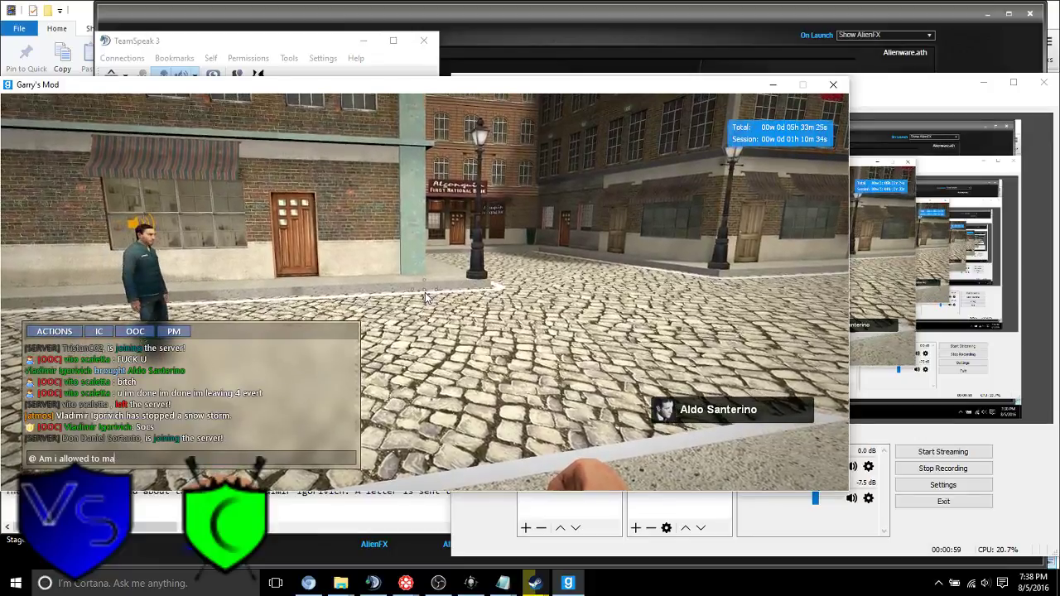
key(BackSpace)
key(BackSpace)
key(BackSpace)
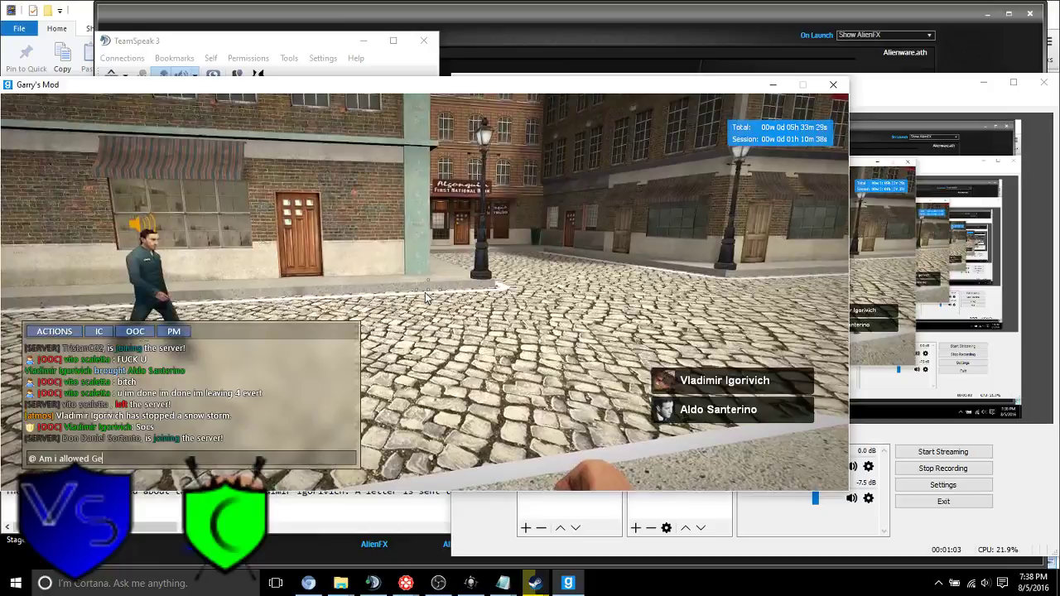
text(Get)
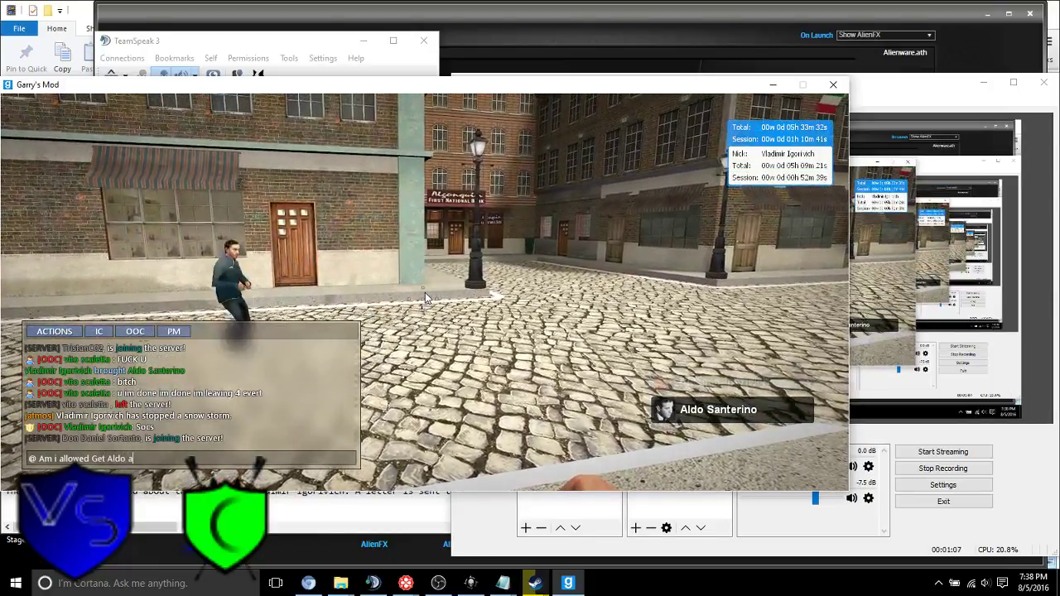
text( Aldo a)
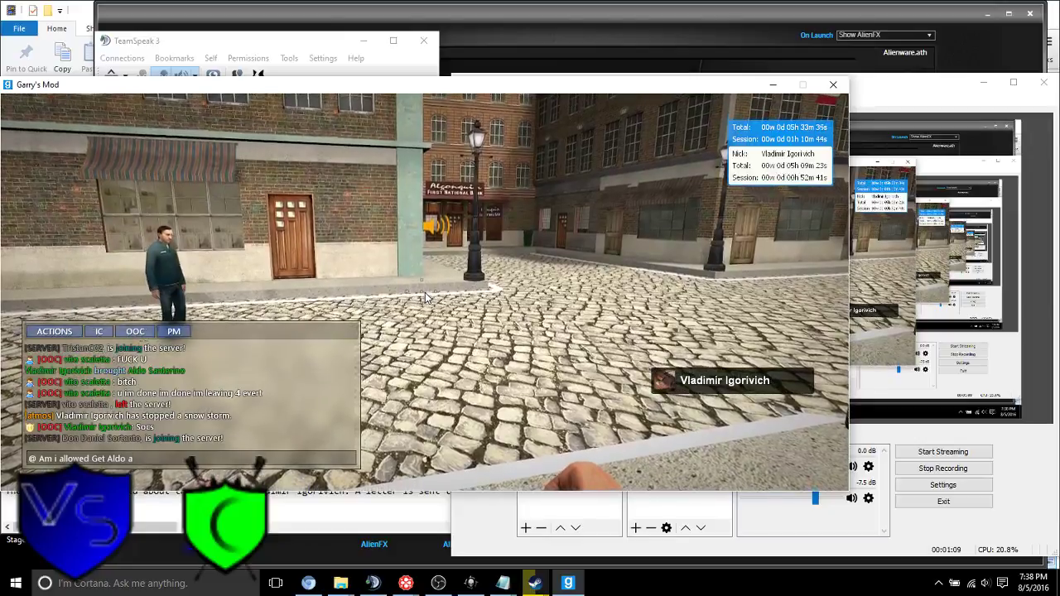
text( family)
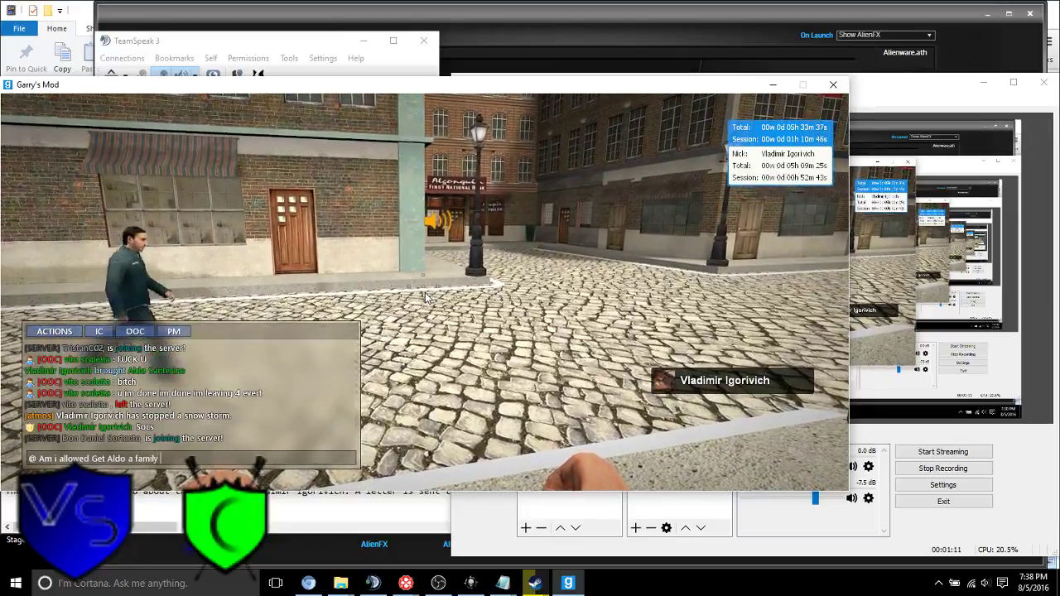
text( on this )
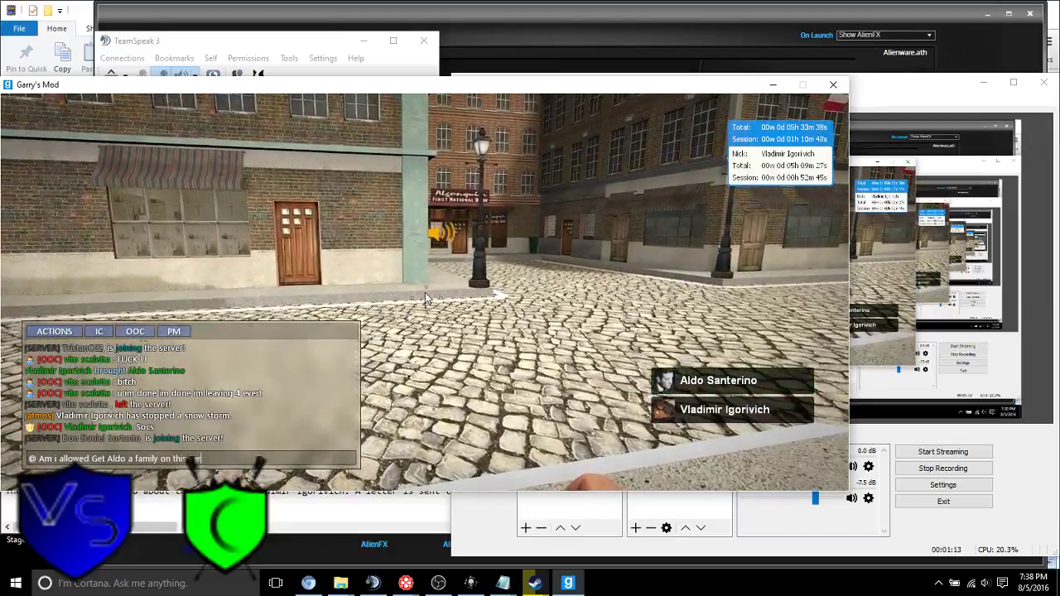
text(server.)
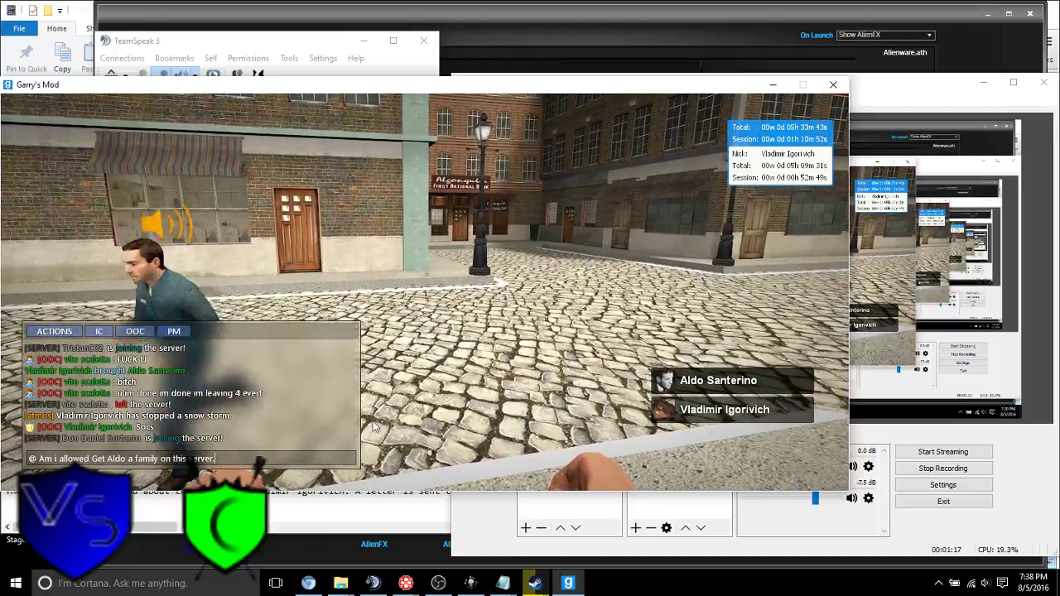
Select the drafted admin question and clear it from the chat input
drag(217, 458, 33, 458)
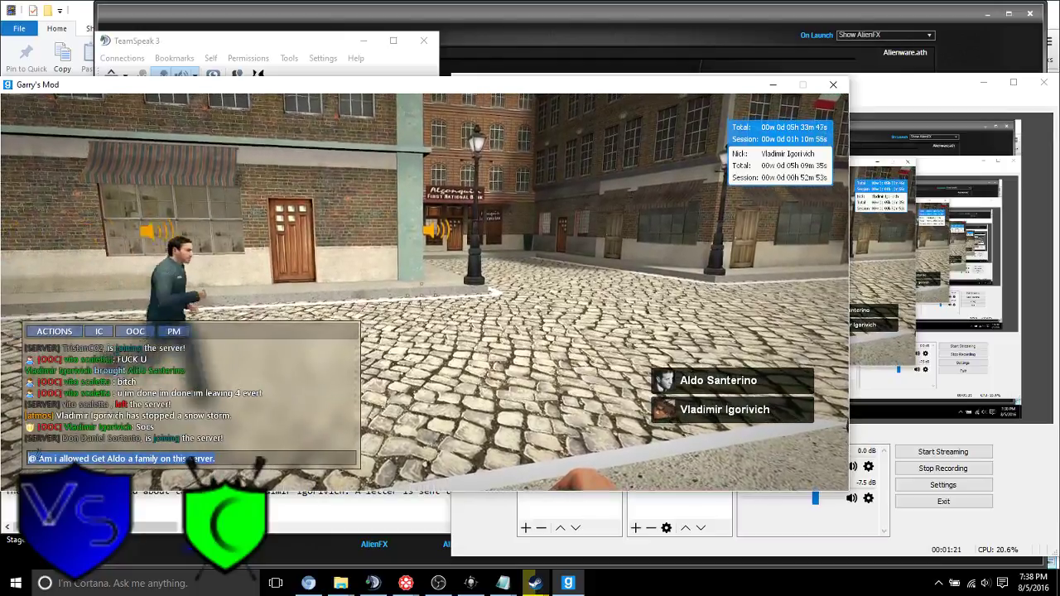
right_click(153, 457)
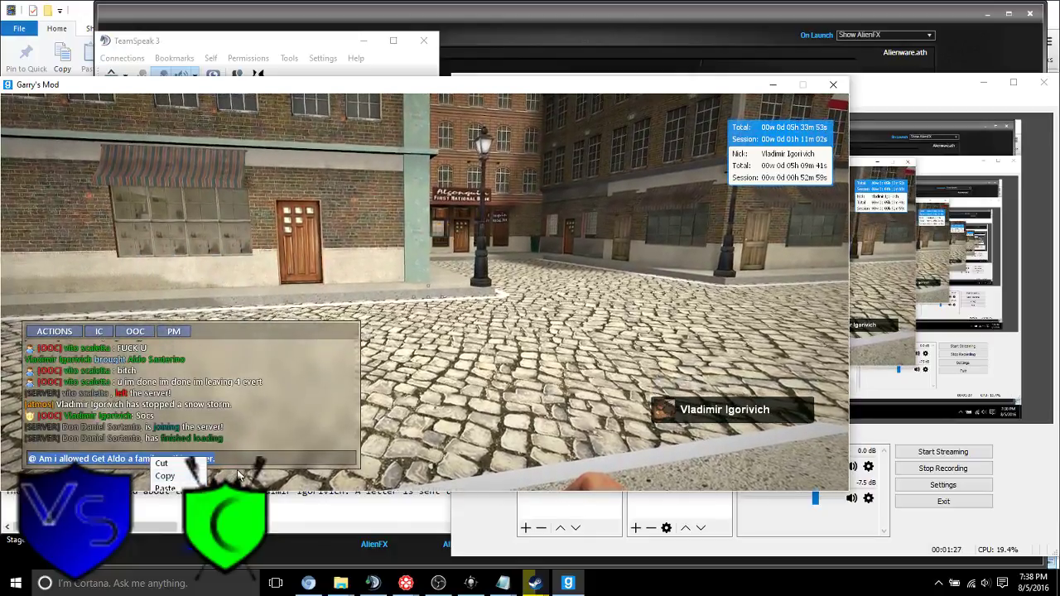
click(232, 459)
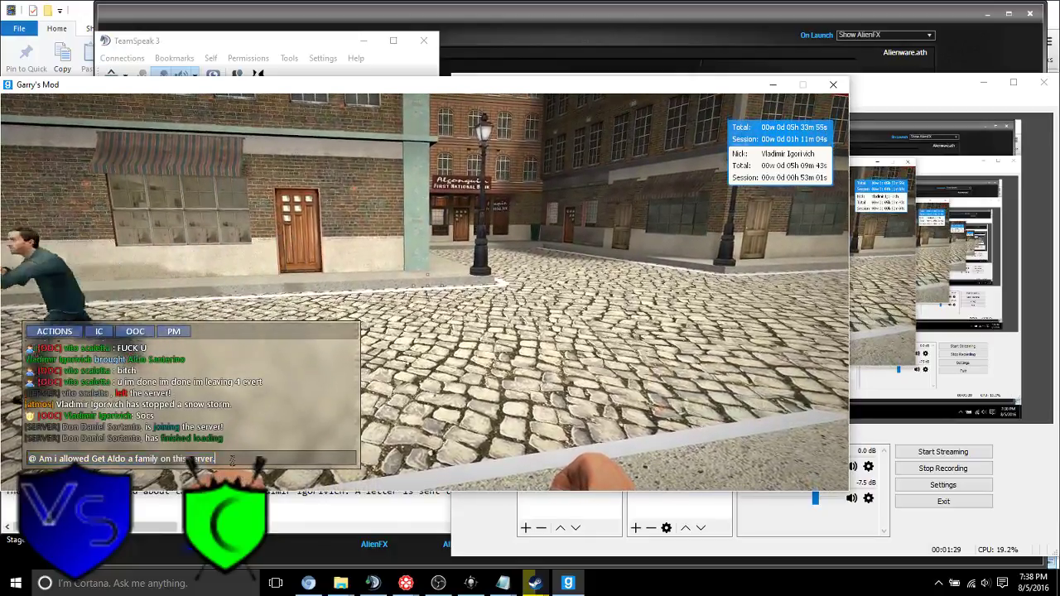
drag(216, 459, 33, 460)
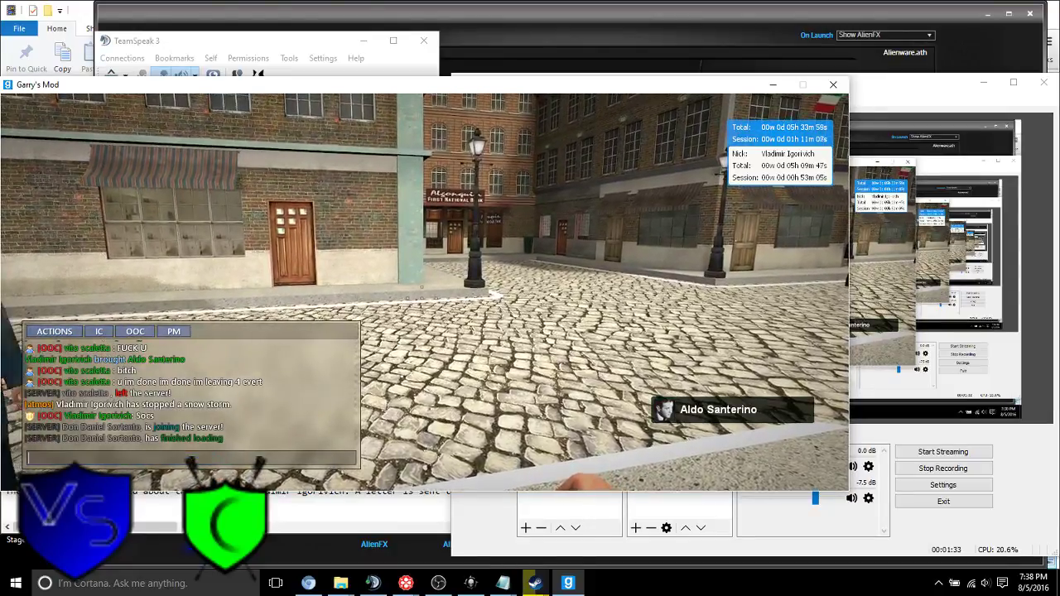
Close chat and glance at the MafiaRP server History list before resuming play
key(Escape)
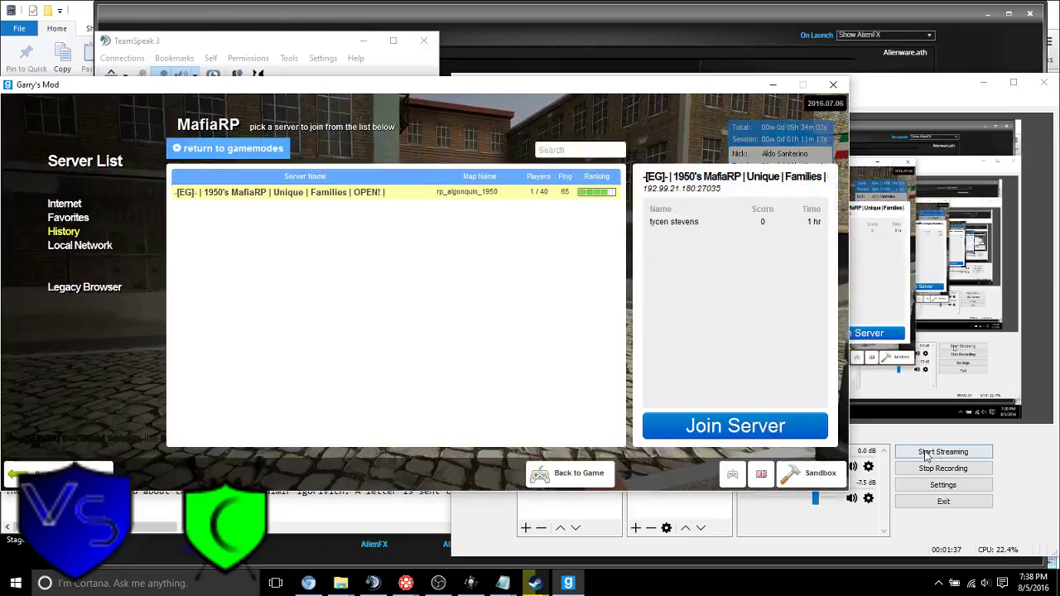
click(926, 456)
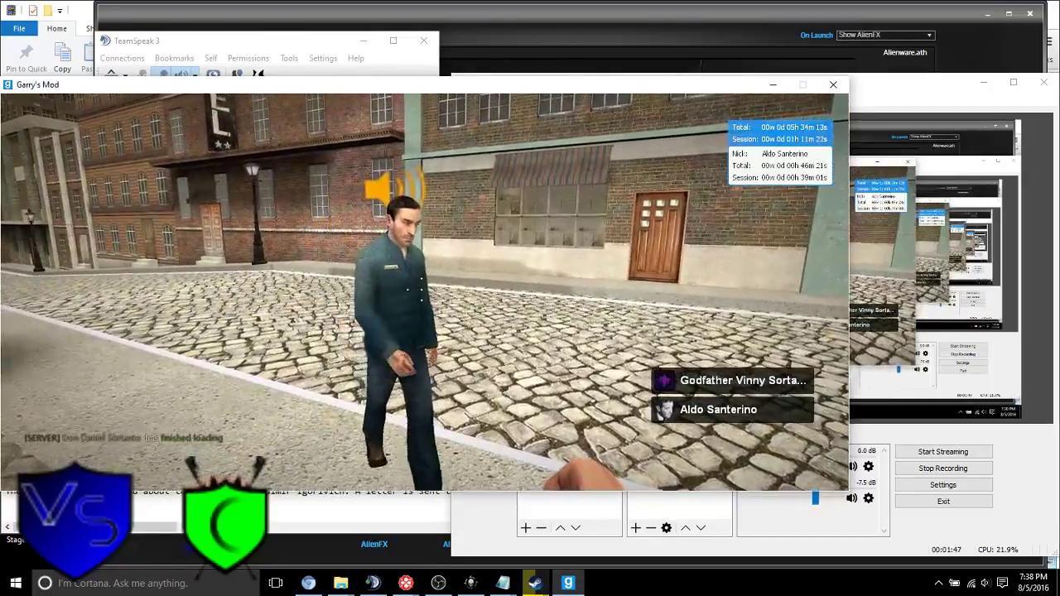
key(q)
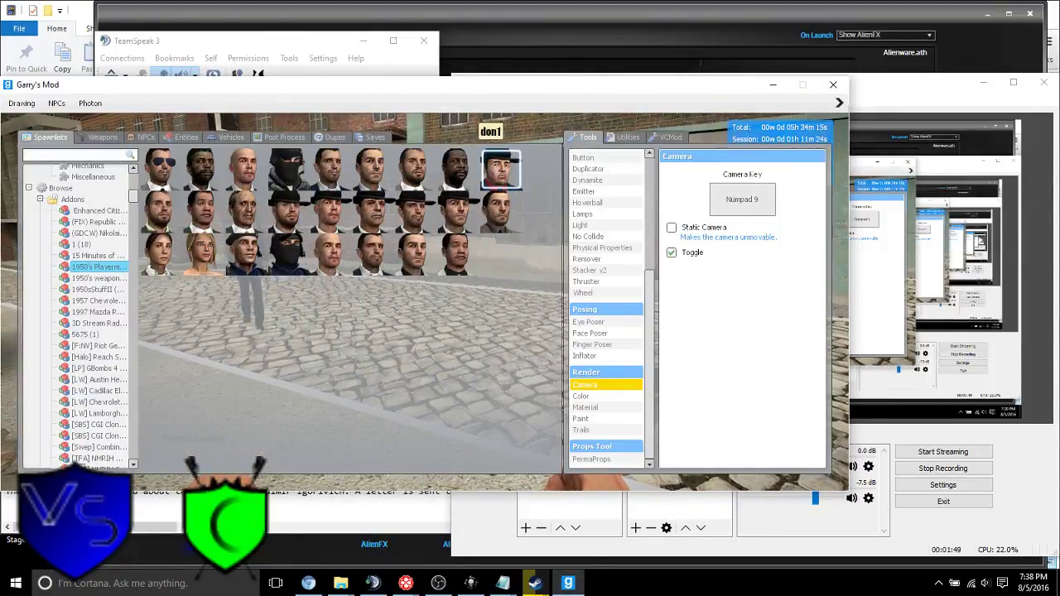
key(Tab)
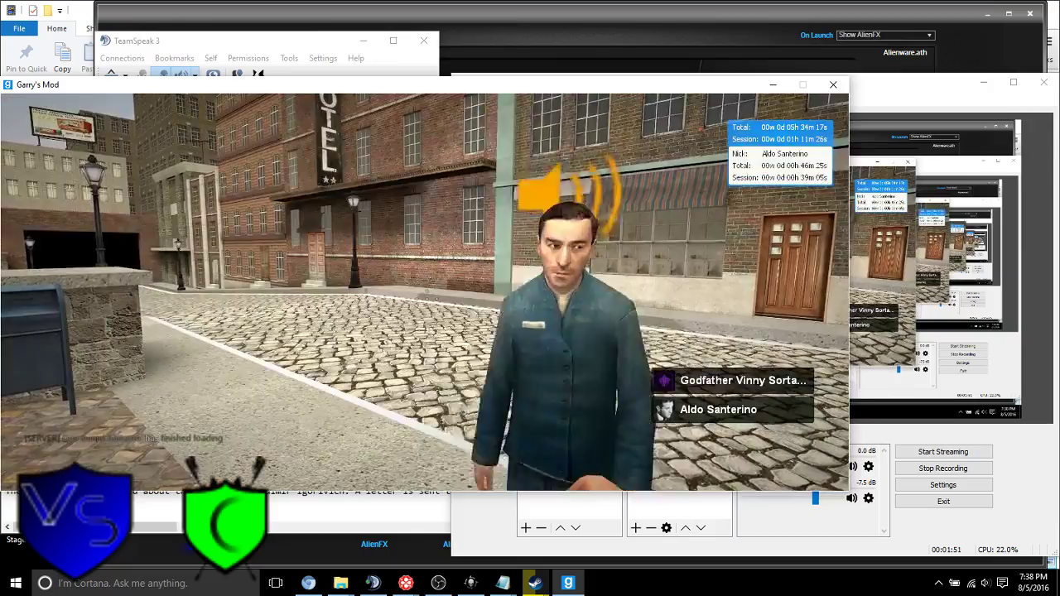
key(Tab)
key(Tab)
key(w)
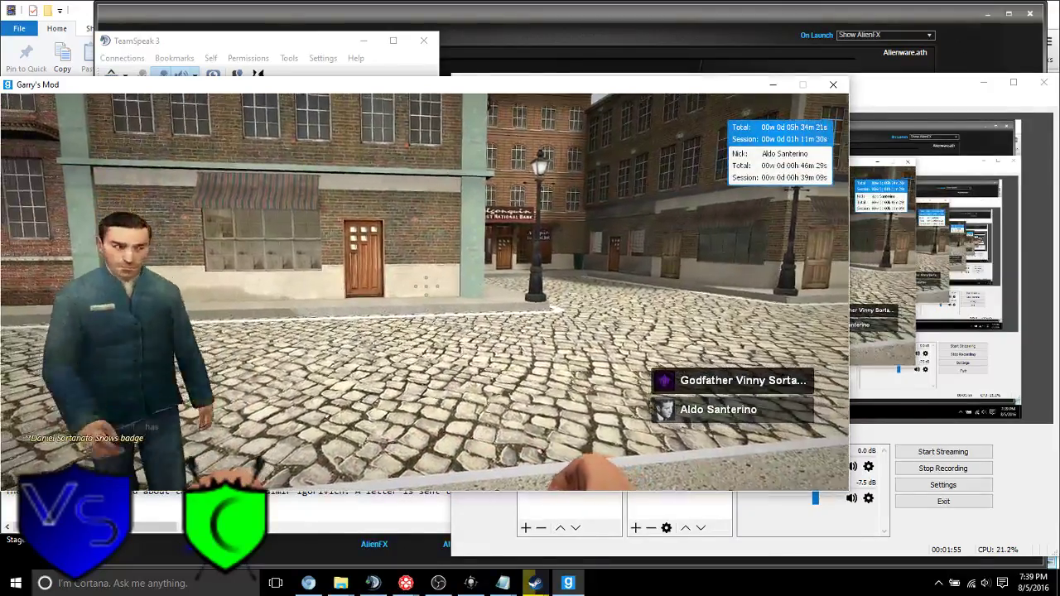
key(Tab)
key(Tab)
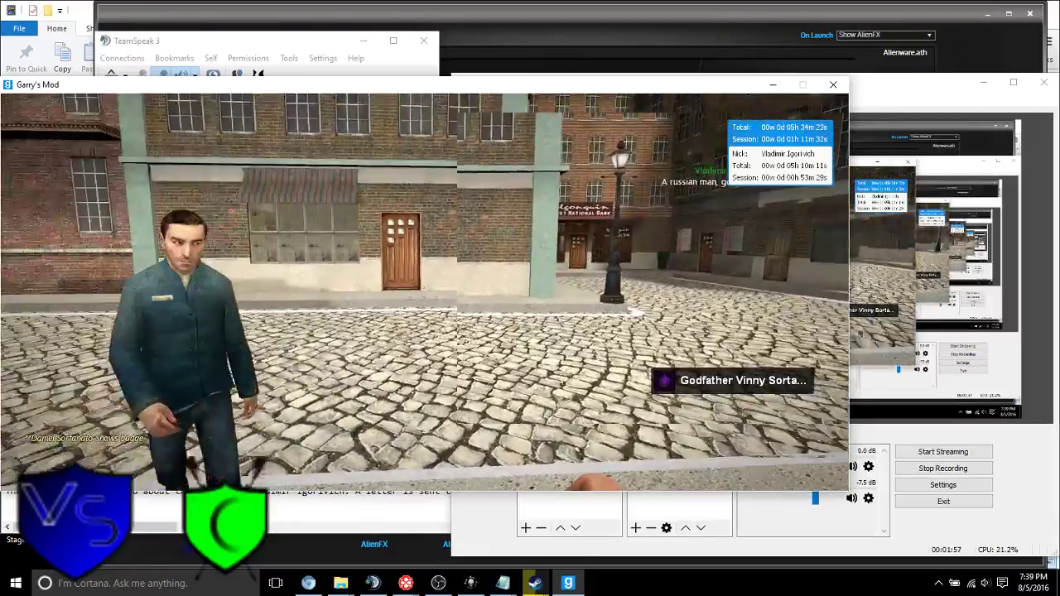
key(w)
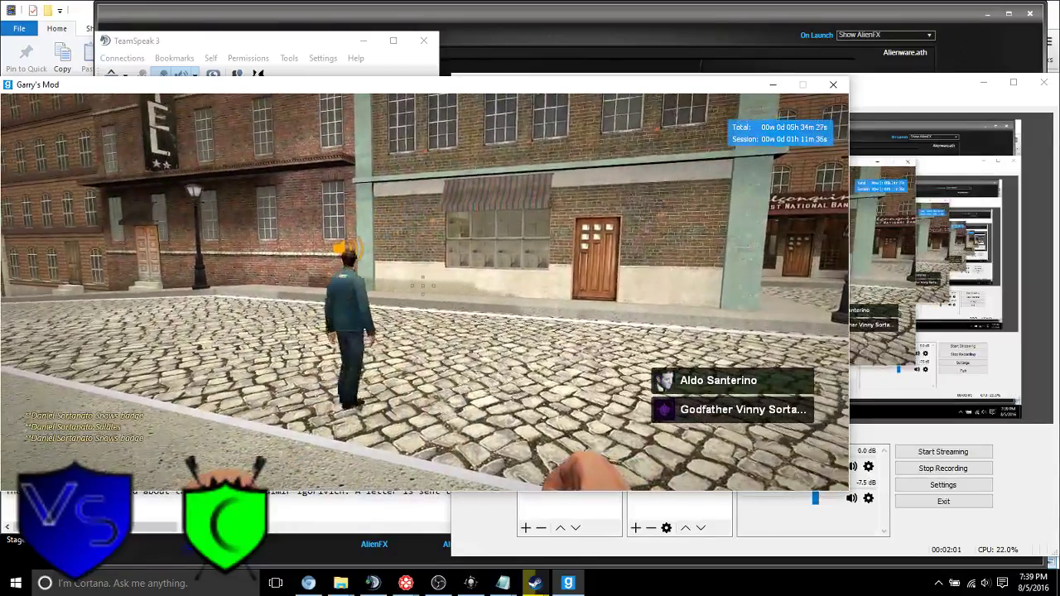
key(s)
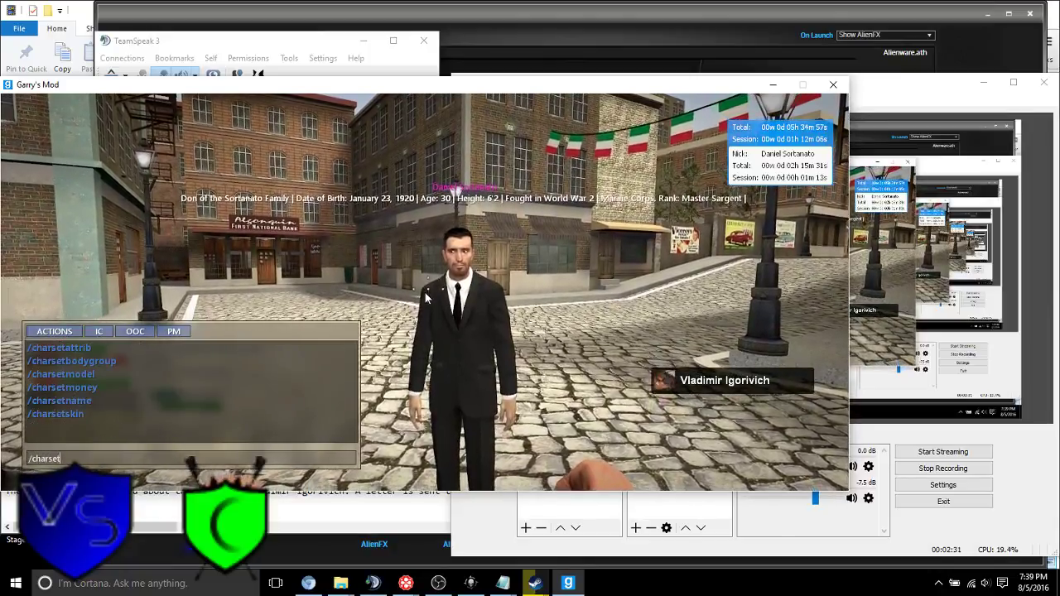
text(n)
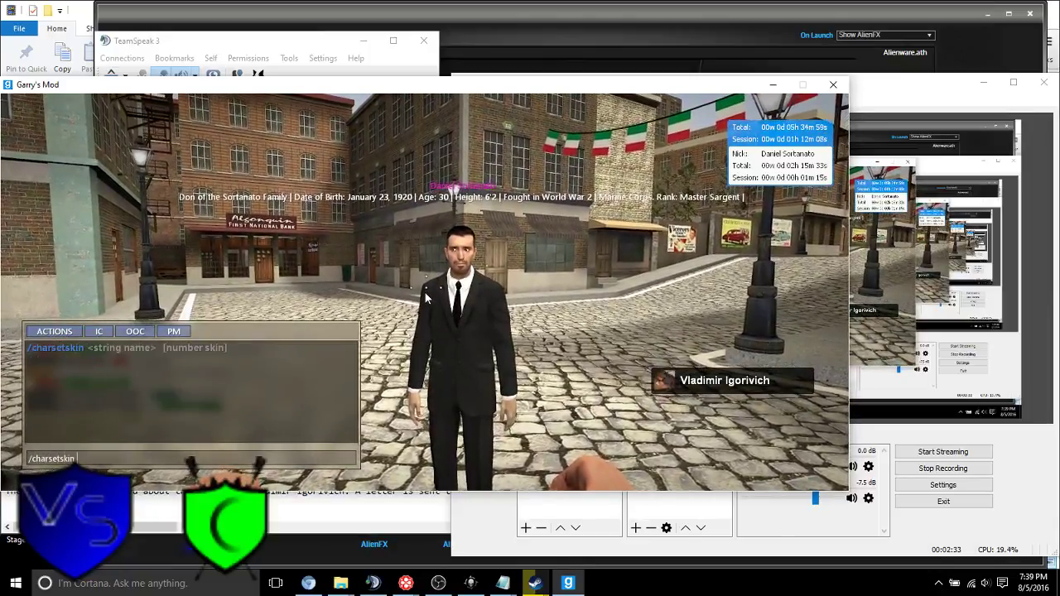
text( D)
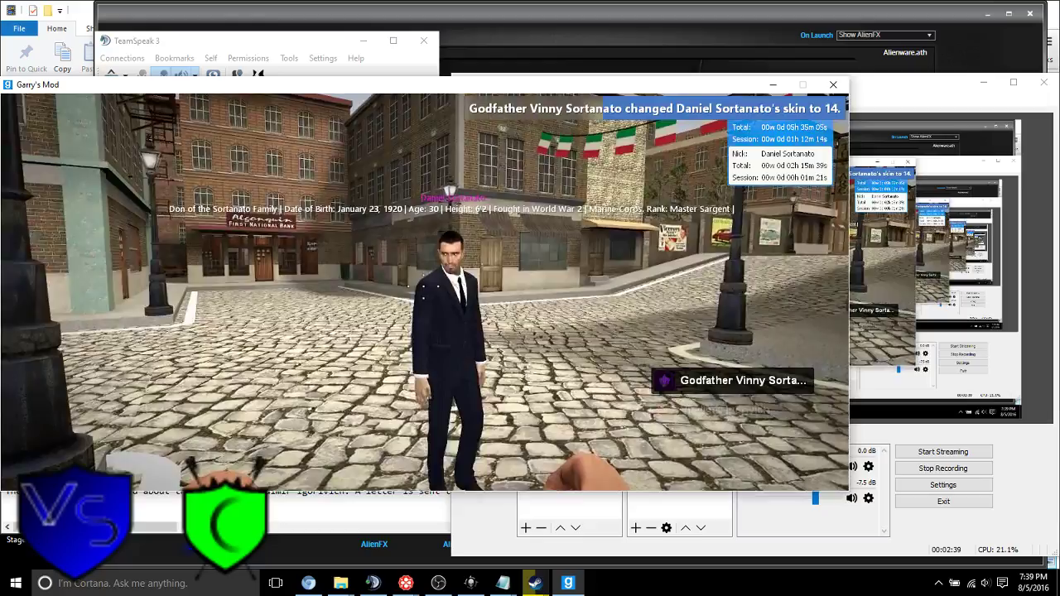
Check the scoreboard after setting Daniel's skin with /charsetskin Daniel 14
key(Tab)
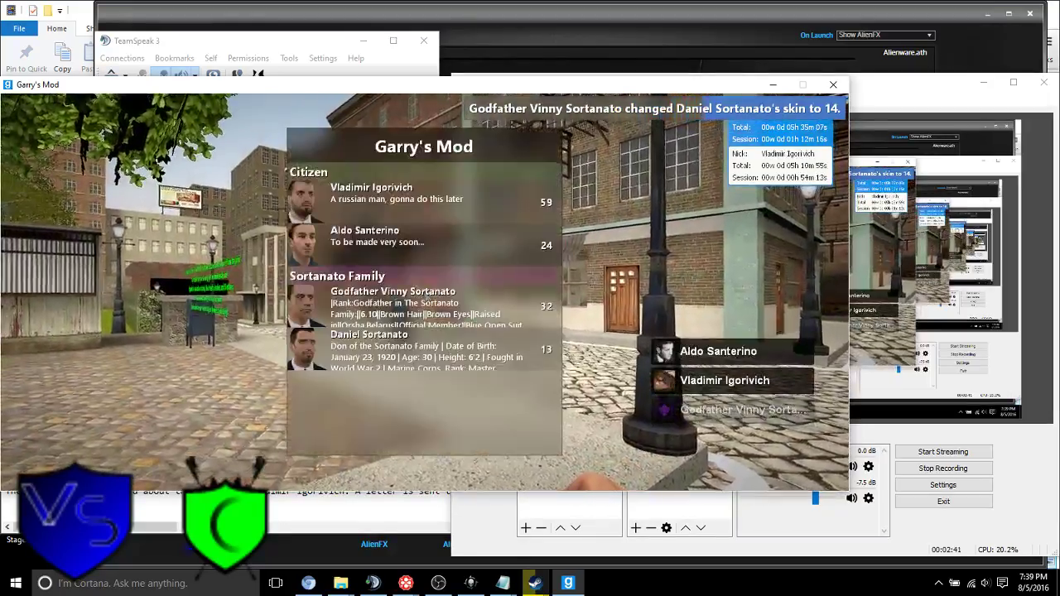
key(Tab)
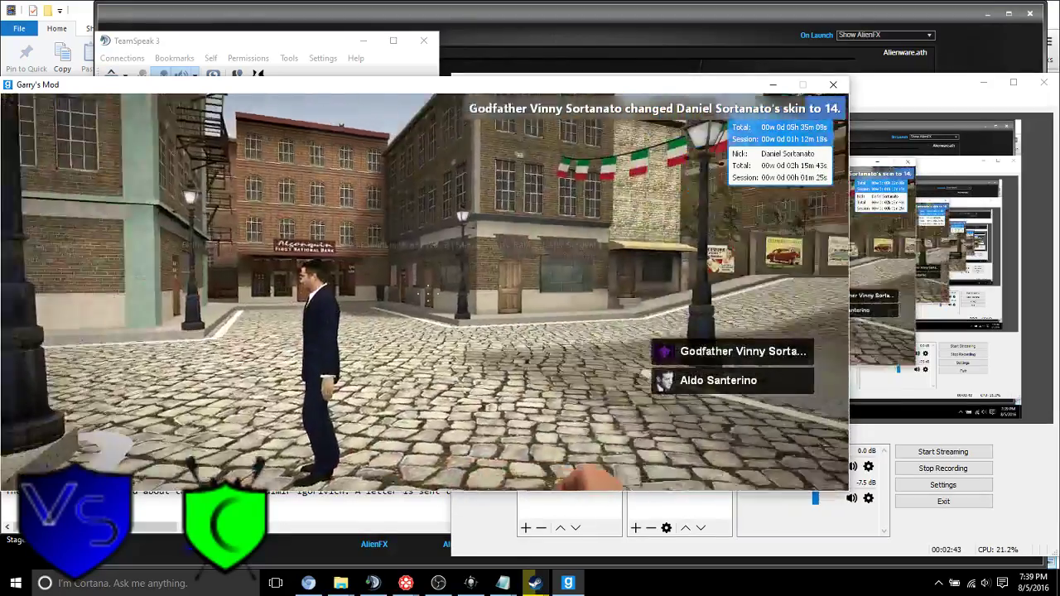
text(y/ch)
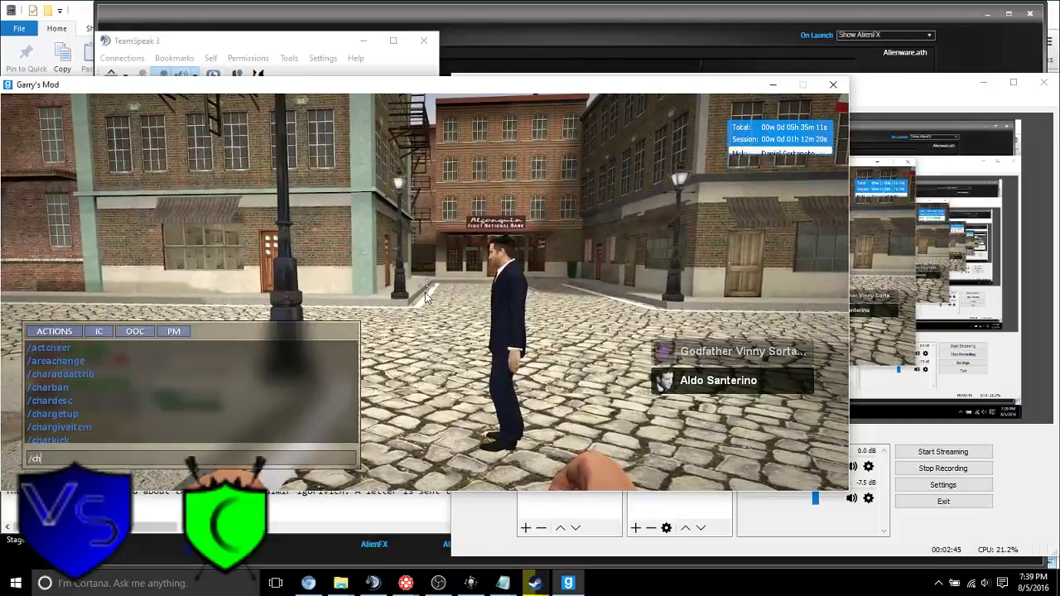
text(argive)
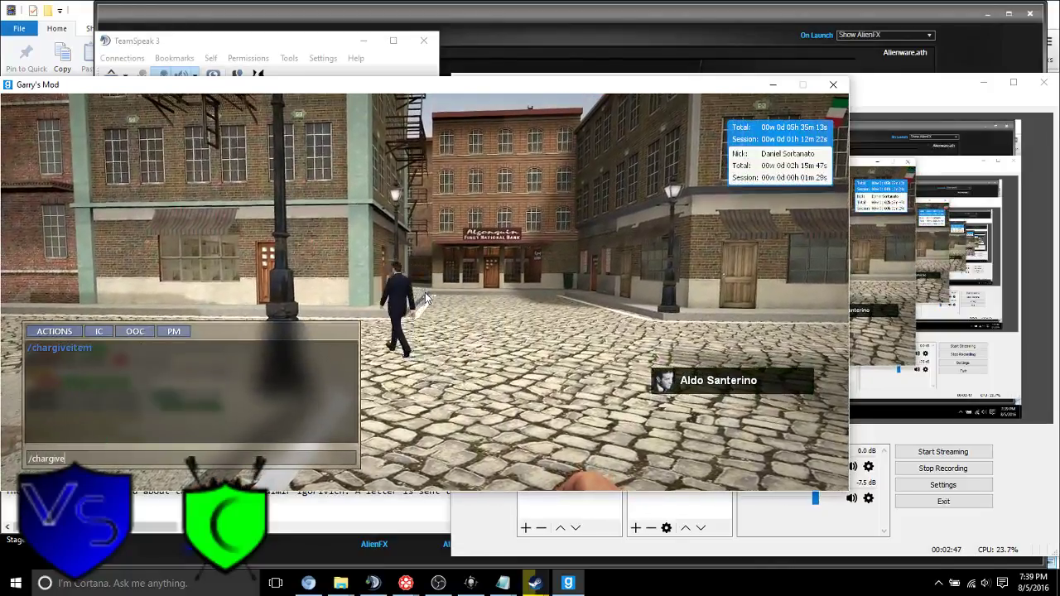
text(item Daniel )
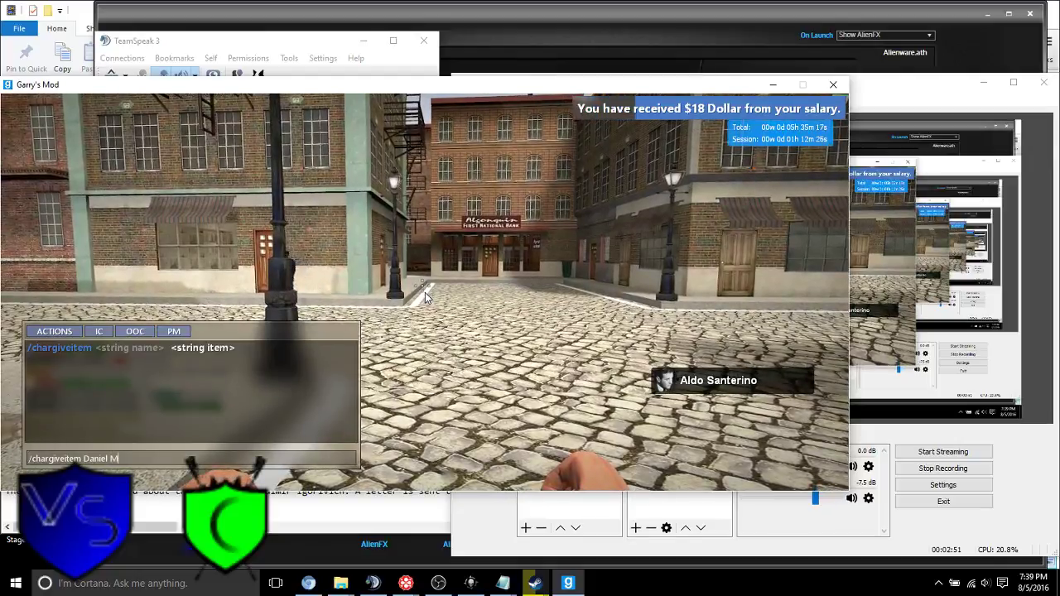
text(M1)
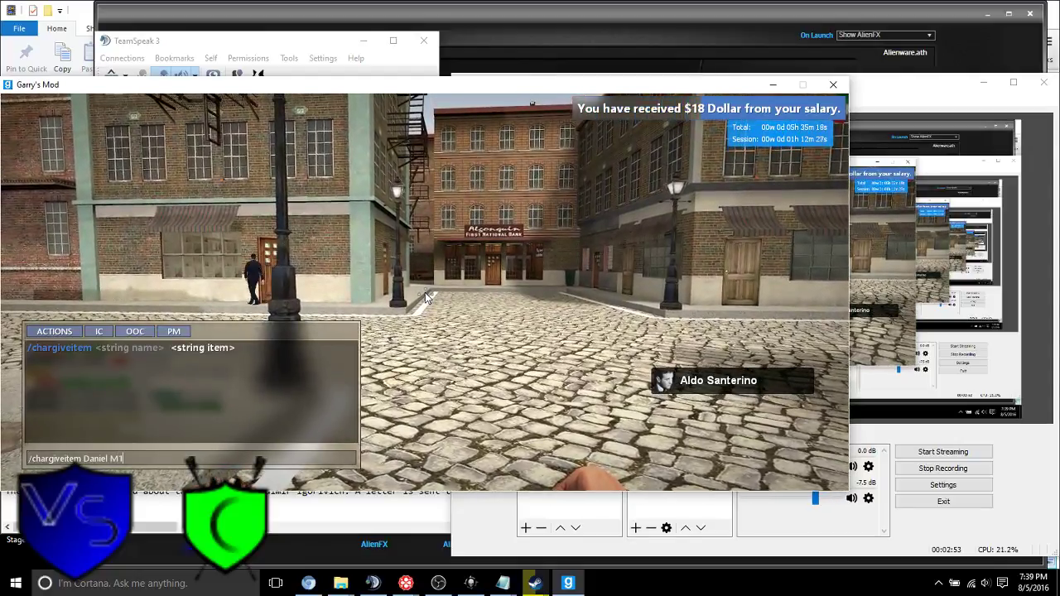
text(911)
Send /chargiveitem commands giving Daniel an M1911 and a Winchester Model
key(Return)
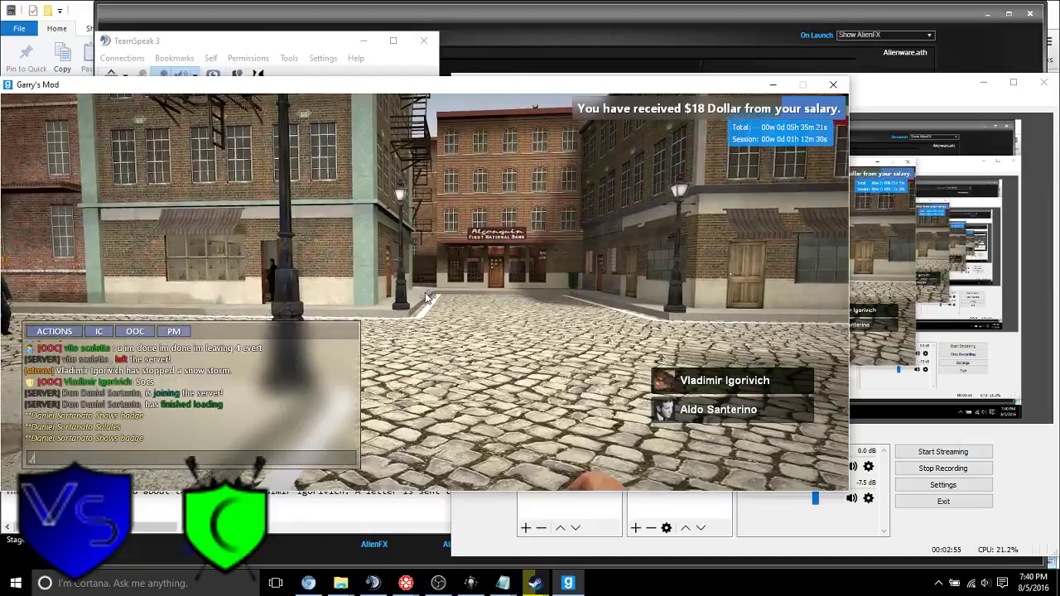
text(/)
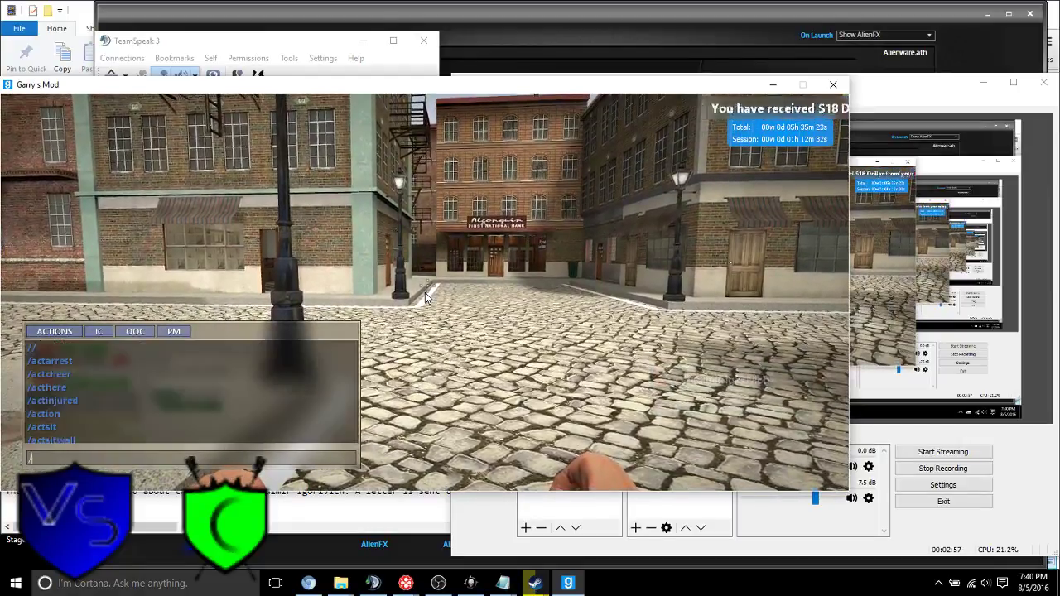
text(argiveitem)
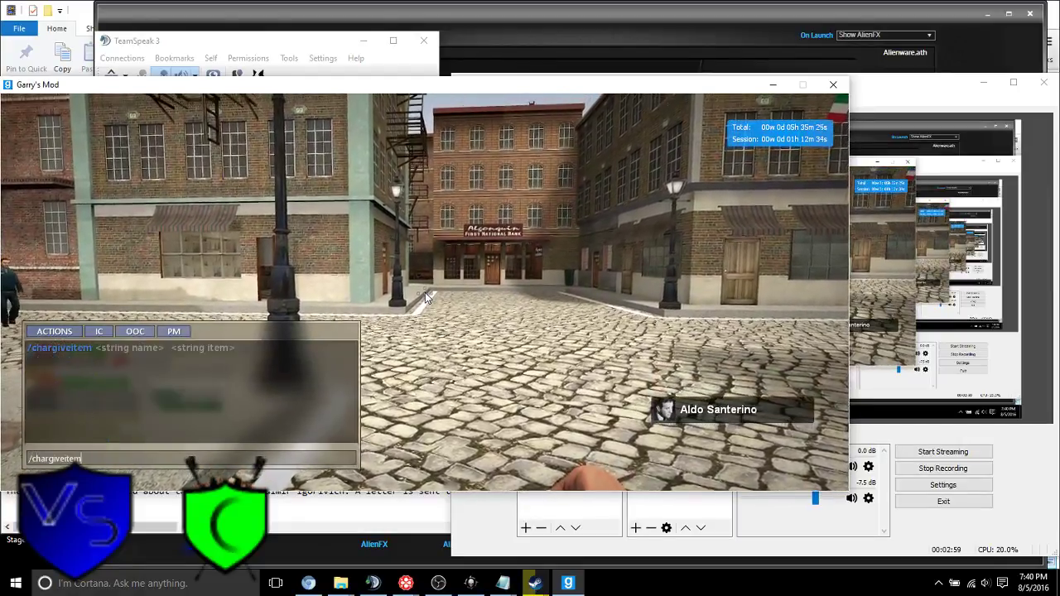
text( Daniel )
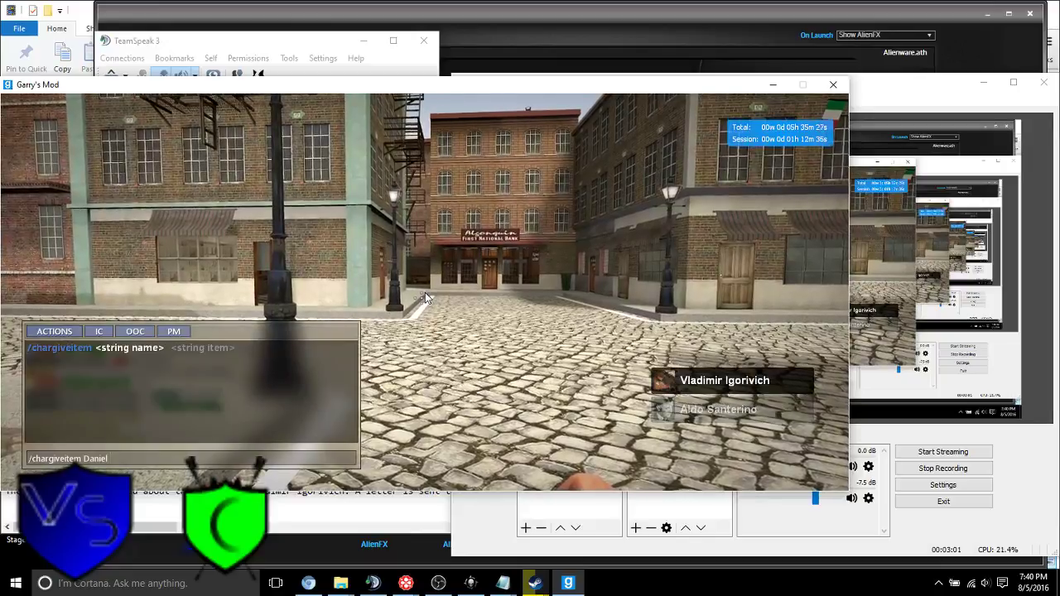
text(Winches)
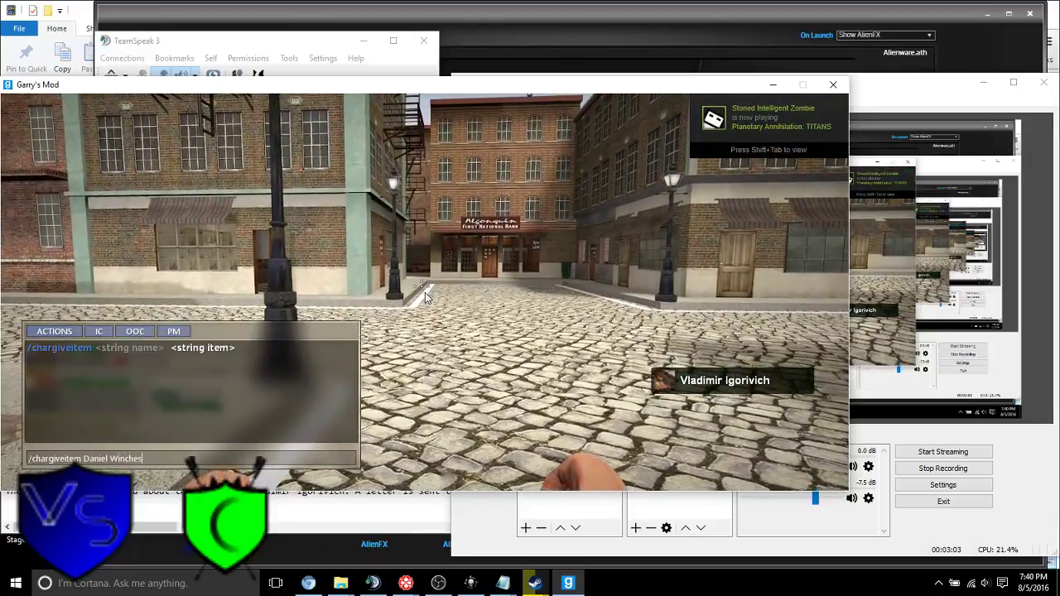
text(ter Model)
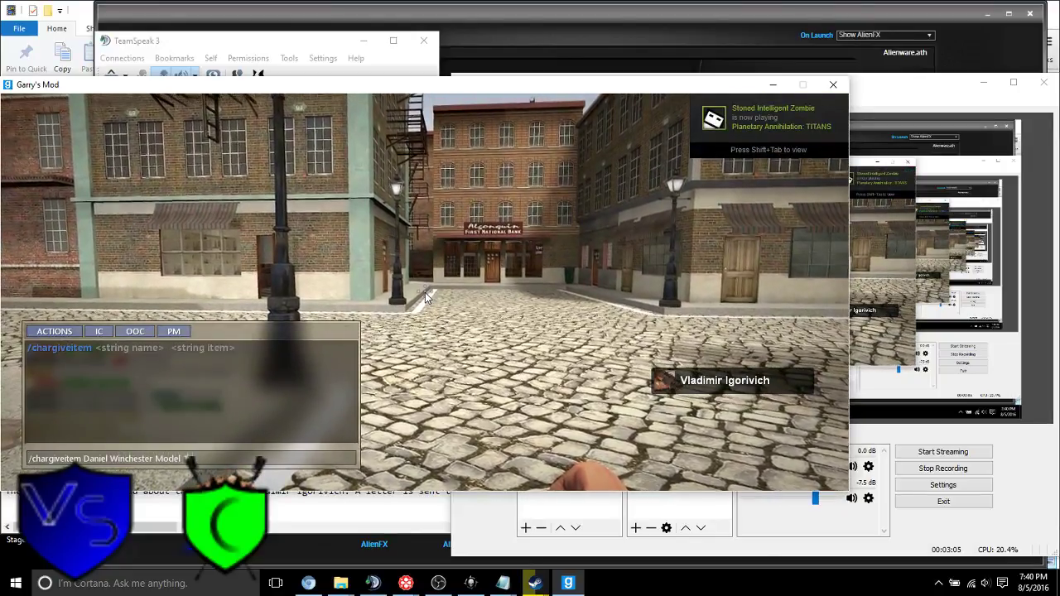
key(Return)
Check the scoreboard, pick the wsuit15 model from 1950's Playermodels, and open chat
key(Tab)
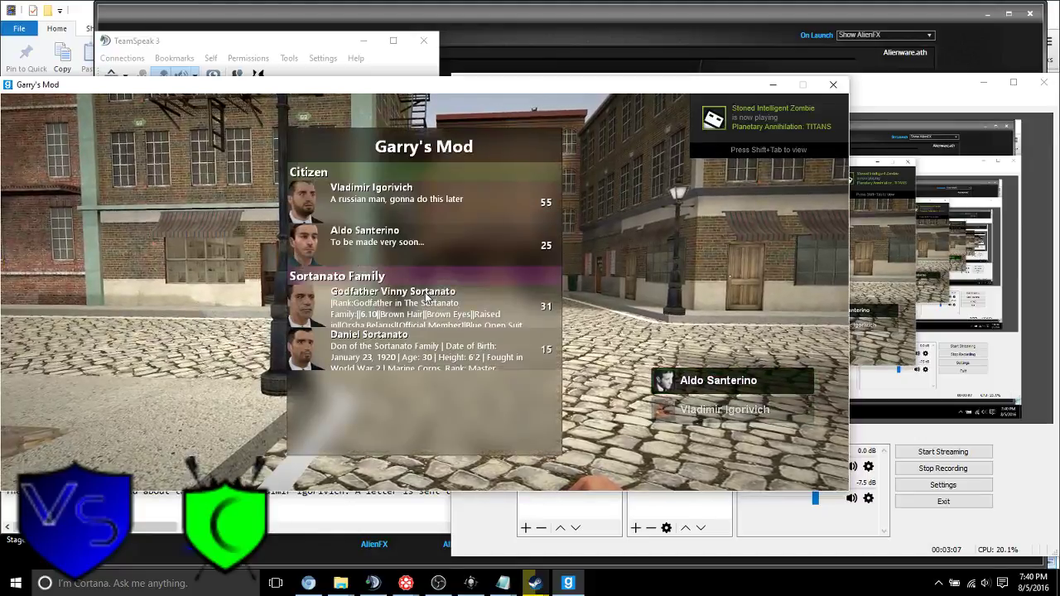
key(Tab)
key(w)
key(q)
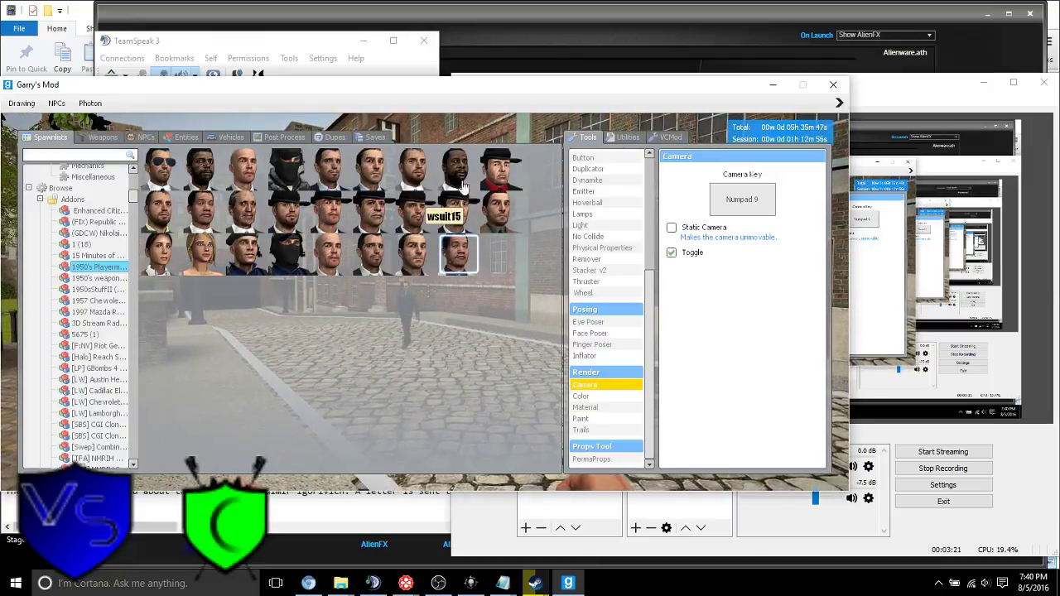
right_click(511, 181)
click(539, 191)
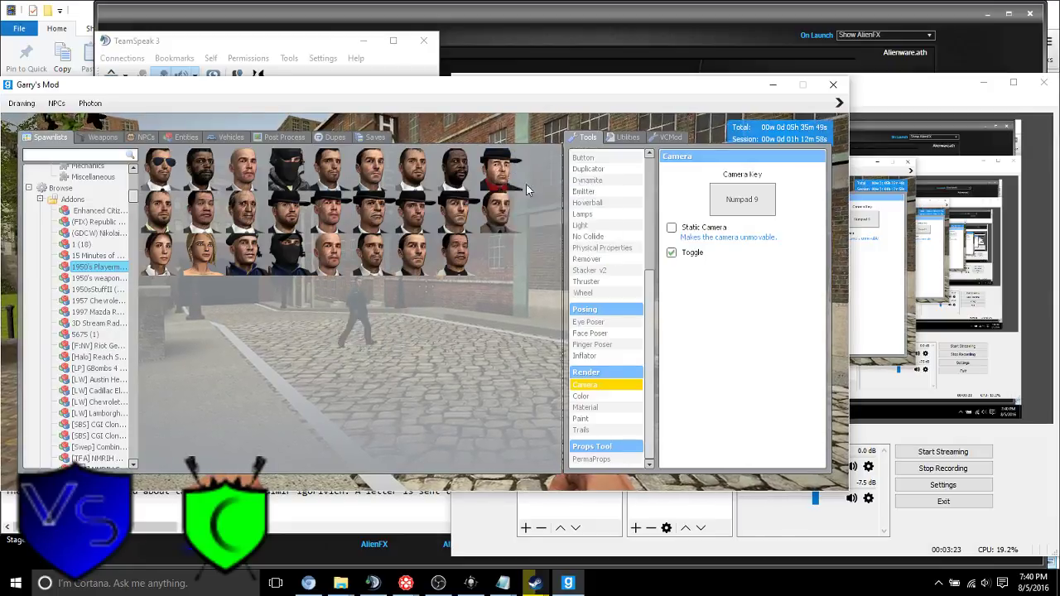
key(y)
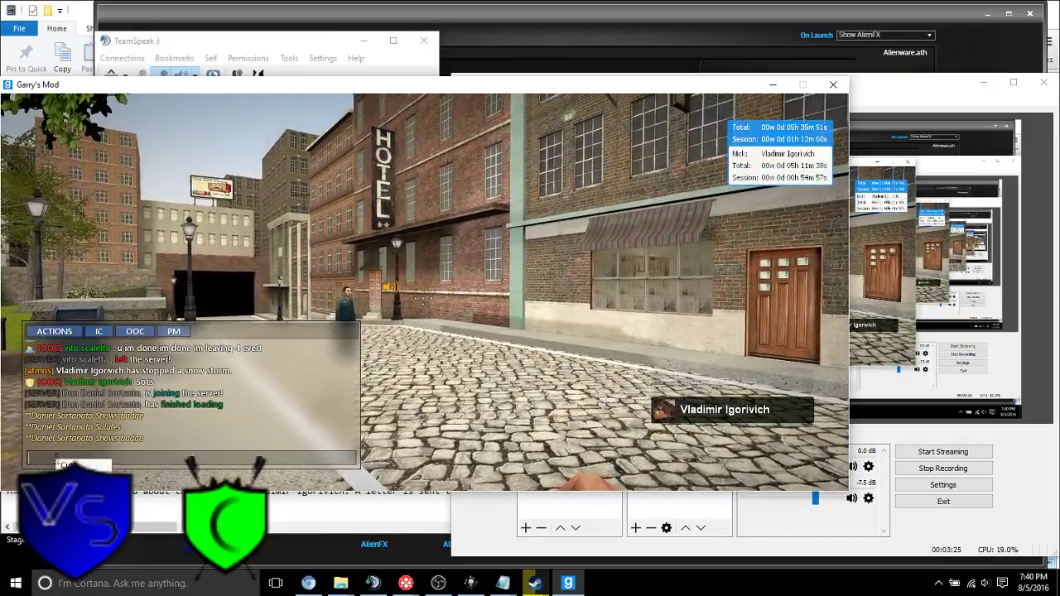
Paste models/fearless/don1.mdl, prefix it with '/charsetmodel Aldo', and send it
text(models/fearless/don1.mdl)
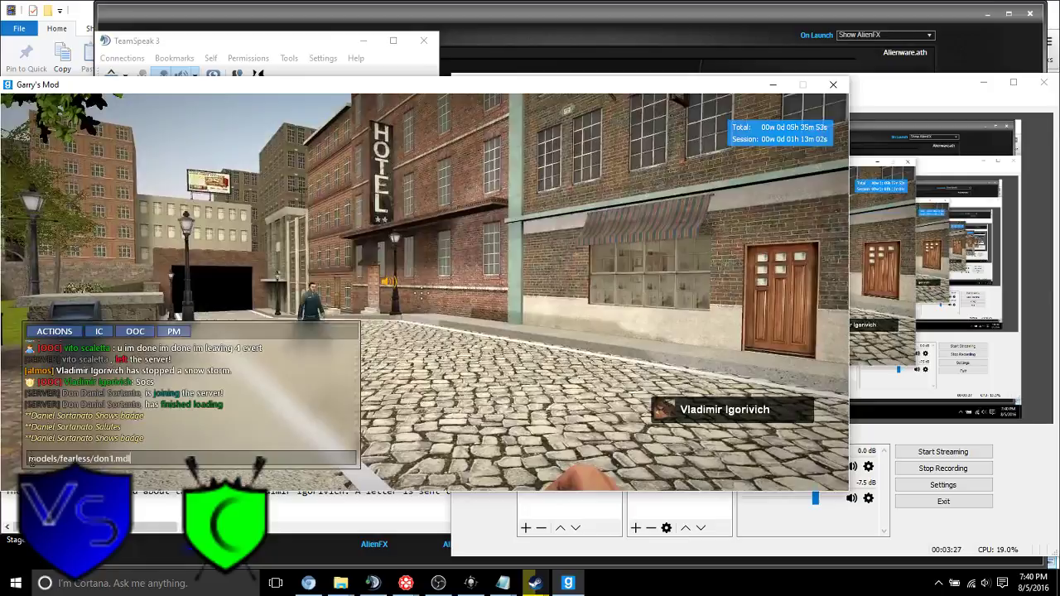
key(Home)
text(/charse)
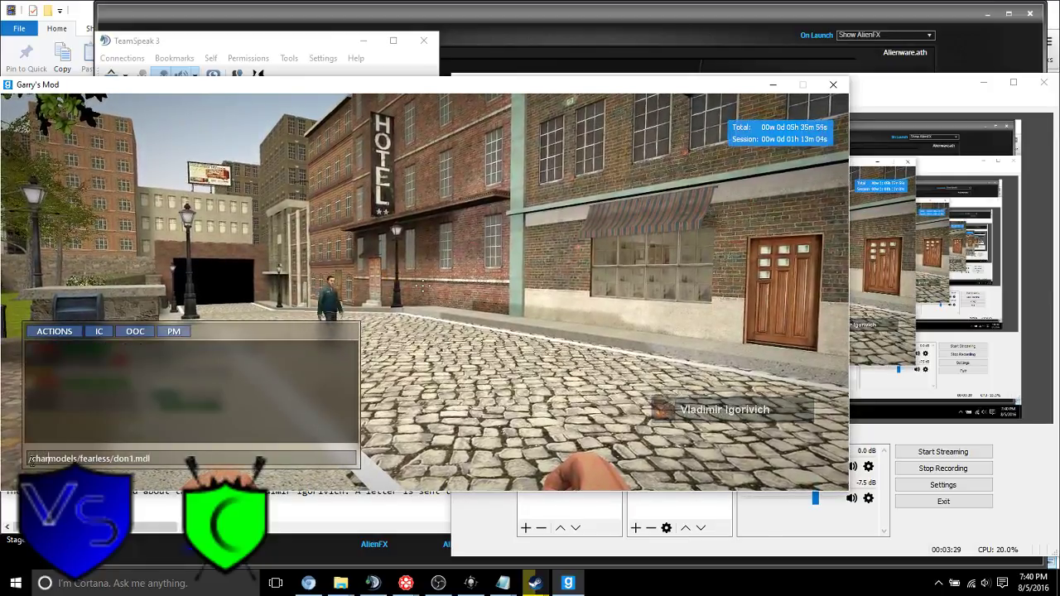
text(tmodel Aldo)
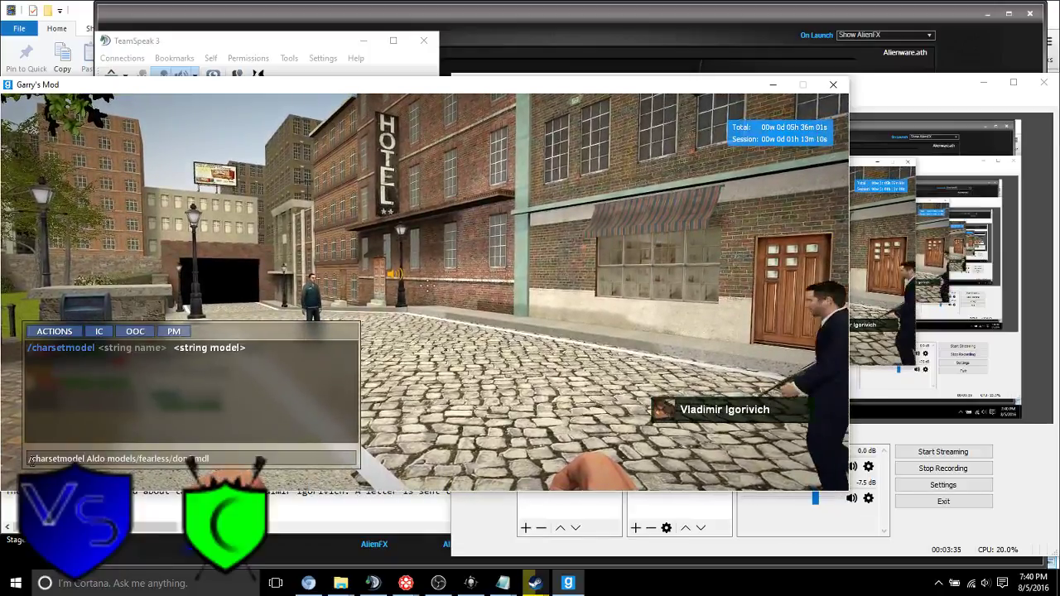
drag(30, 458, 98, 457)
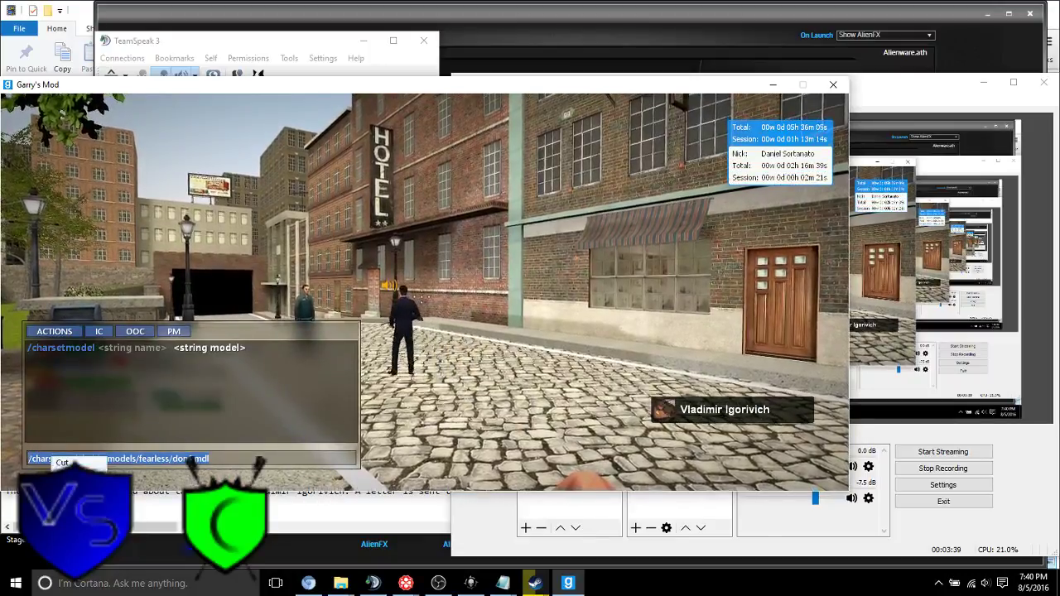
key(Return)
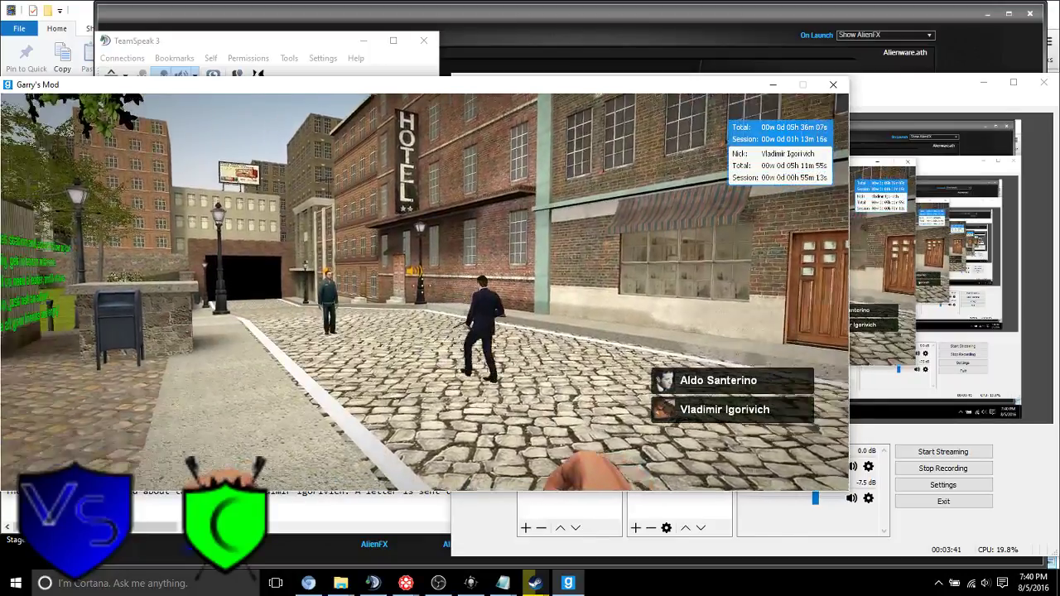
Walk down the street, then open and close the Quick Settings panel
key(w)
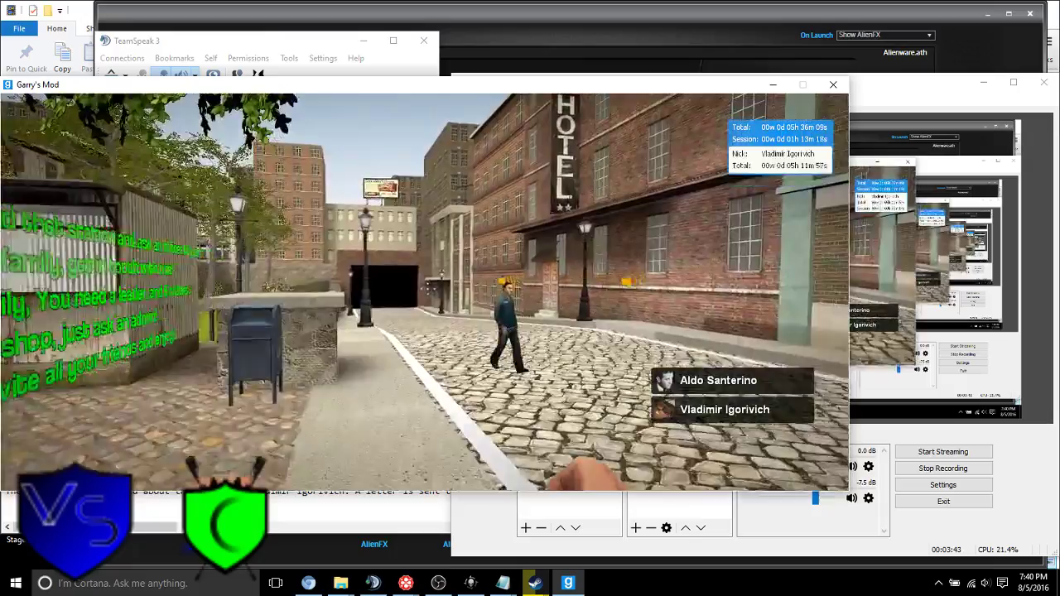
key(Tab)
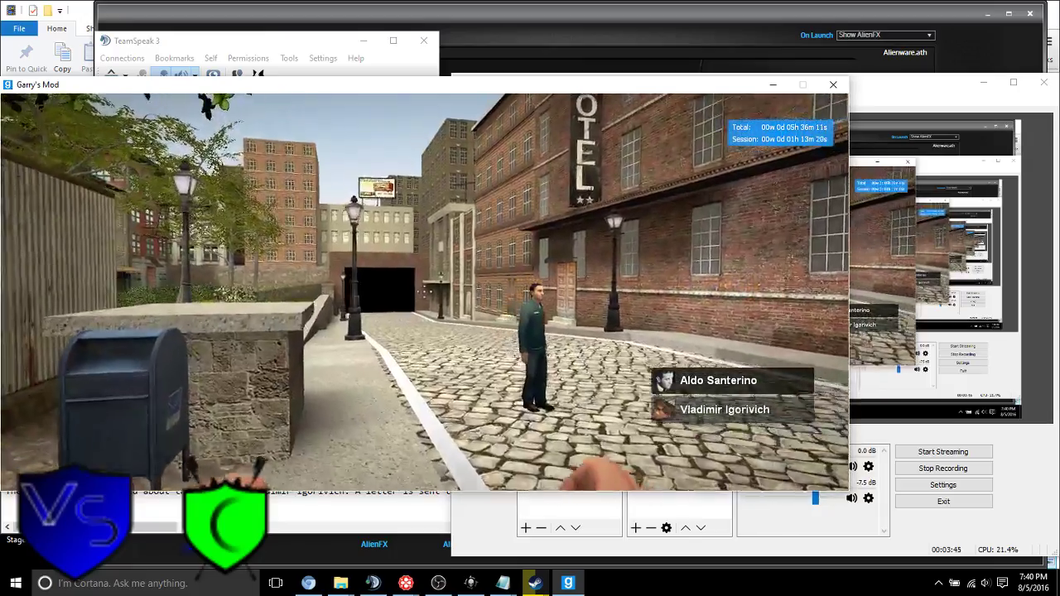
key(Tab)
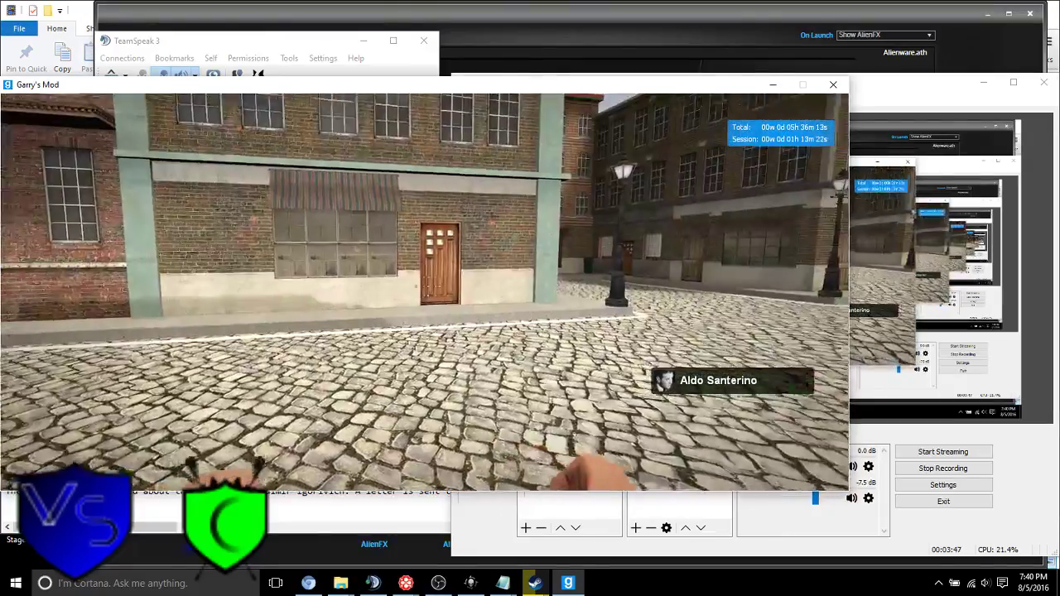
key(w)
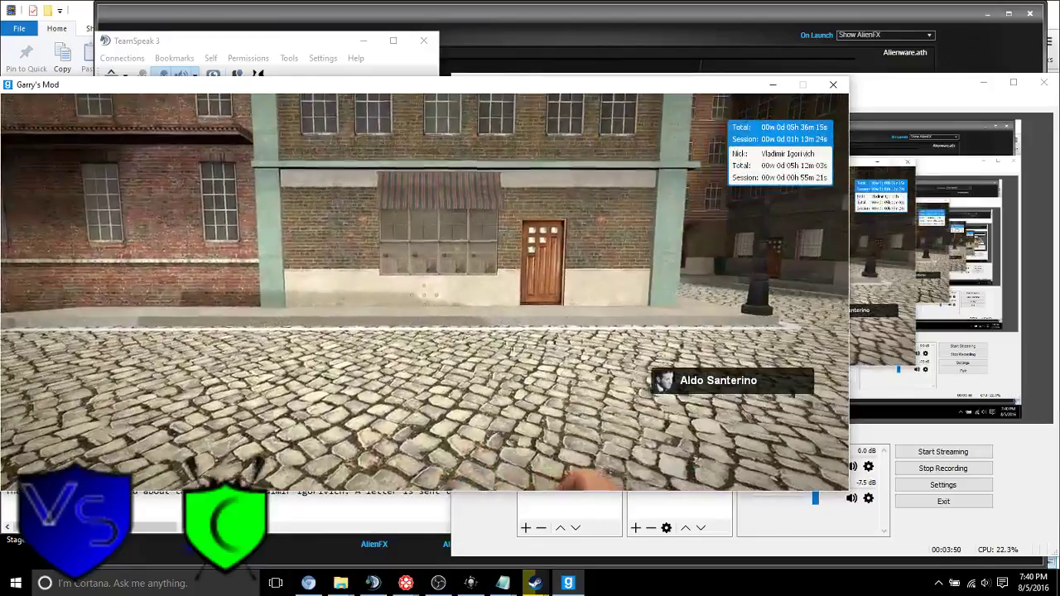
key(c)
click(836, 106)
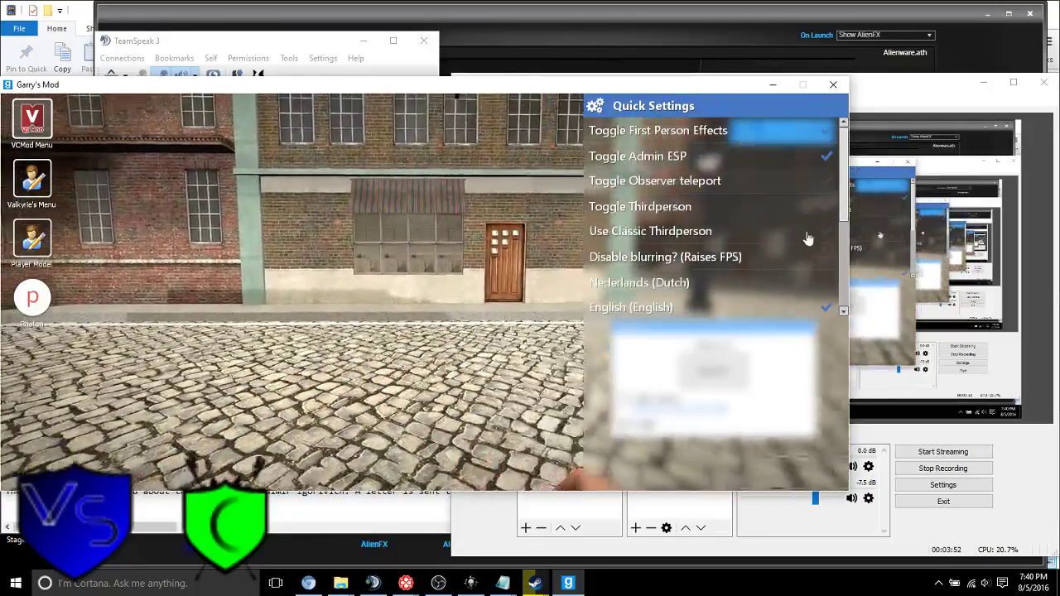
click(657, 130)
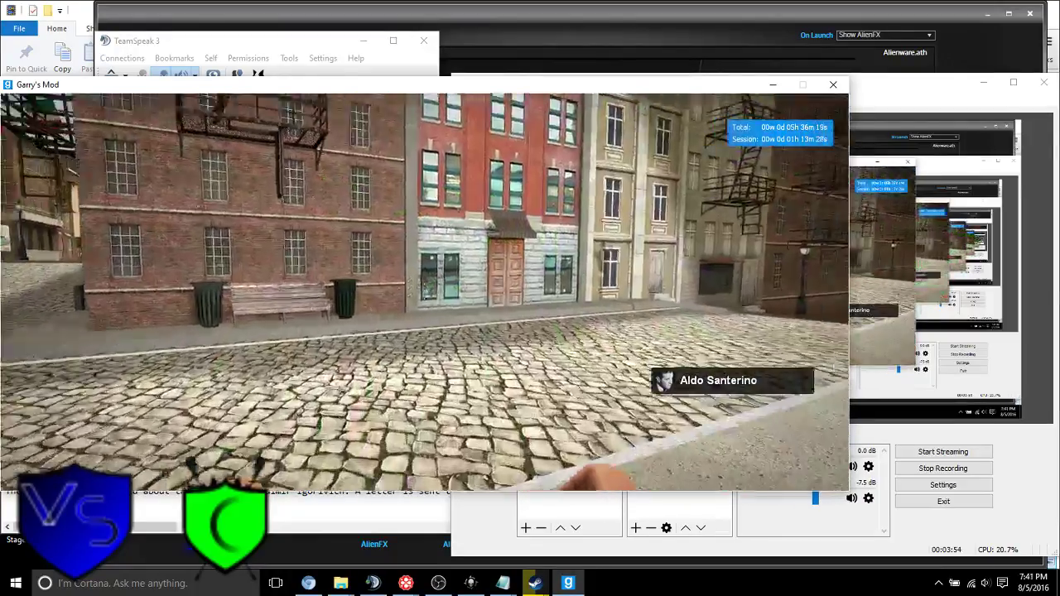
Turn toward the hotel and walk up to the suited Don
drag(530, 298, 331, 298)
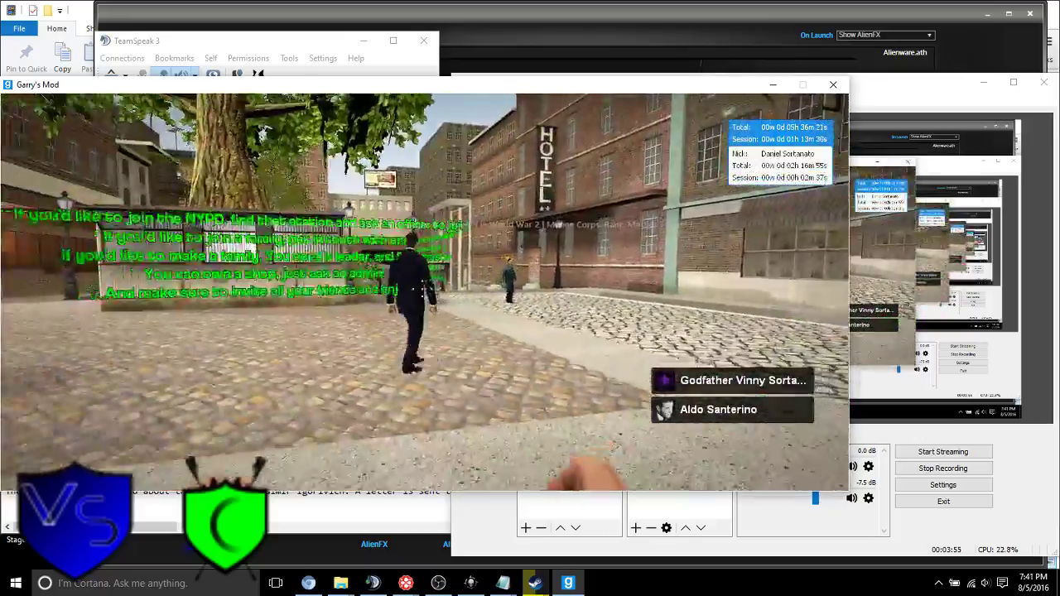
key(w)
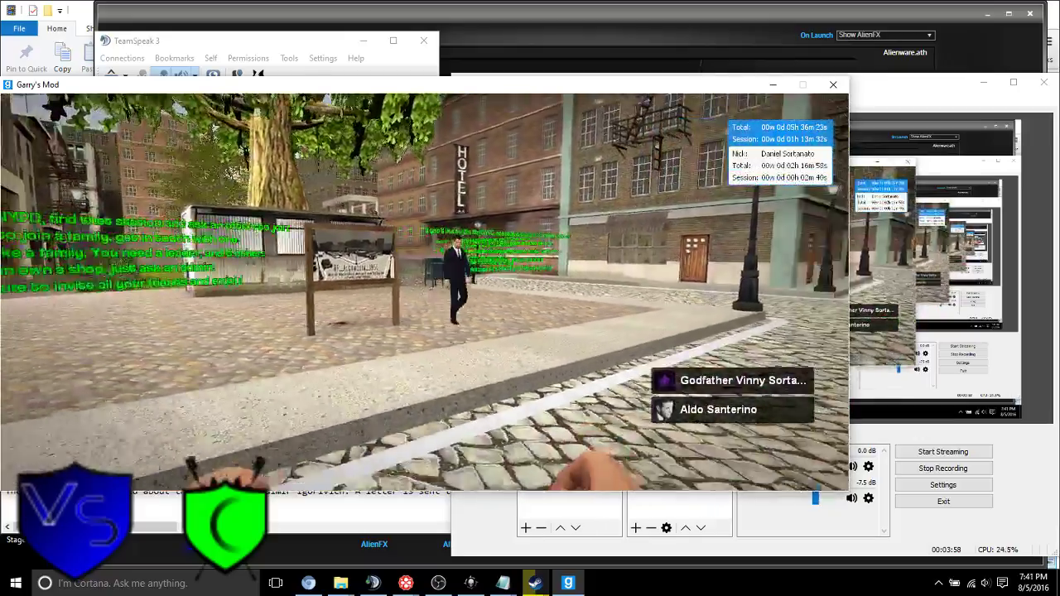
key(w)
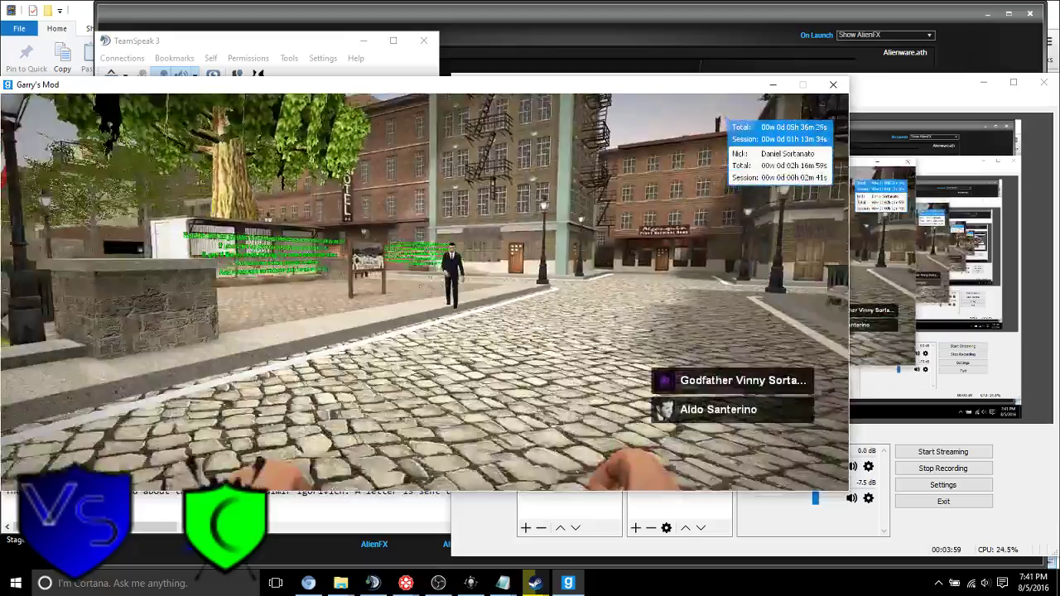
key(w)
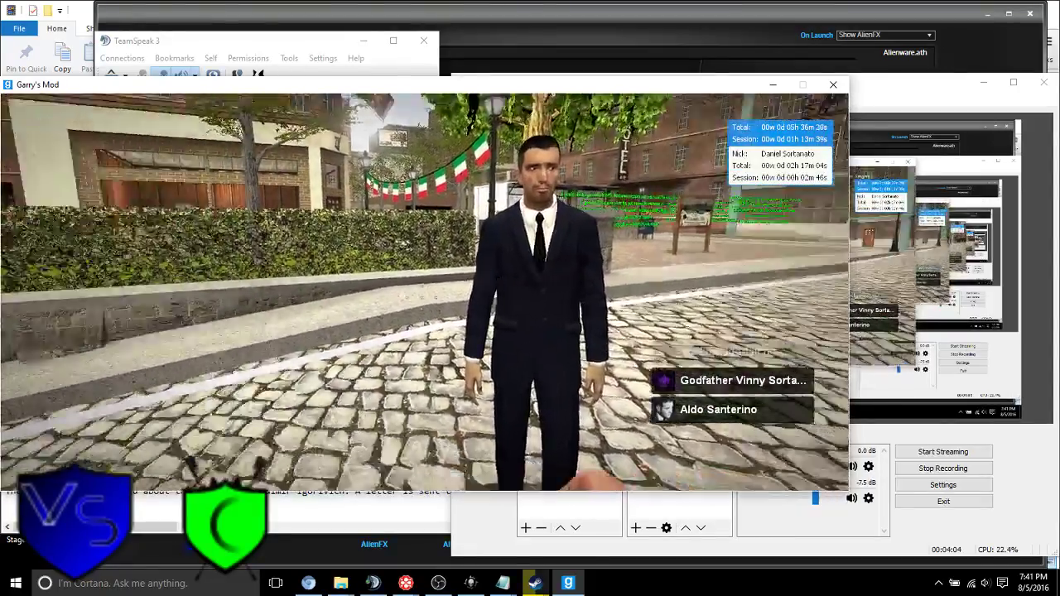
Copy '/flaggive Jason petrCcmr' from the Dead Light.txt notes and return to the game
drag(424, 290, 424, 289)
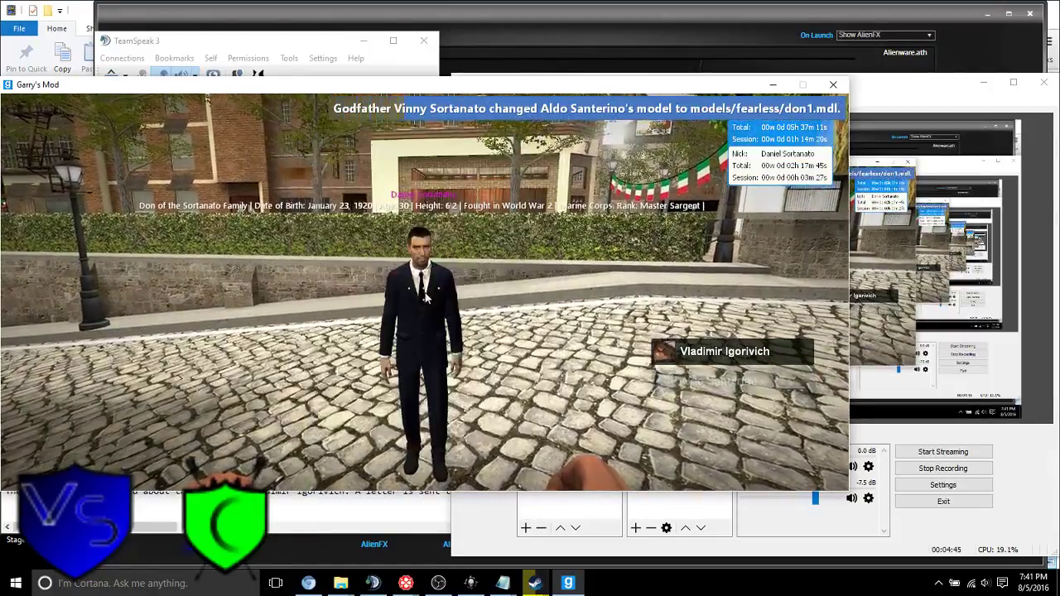
key(Escape)
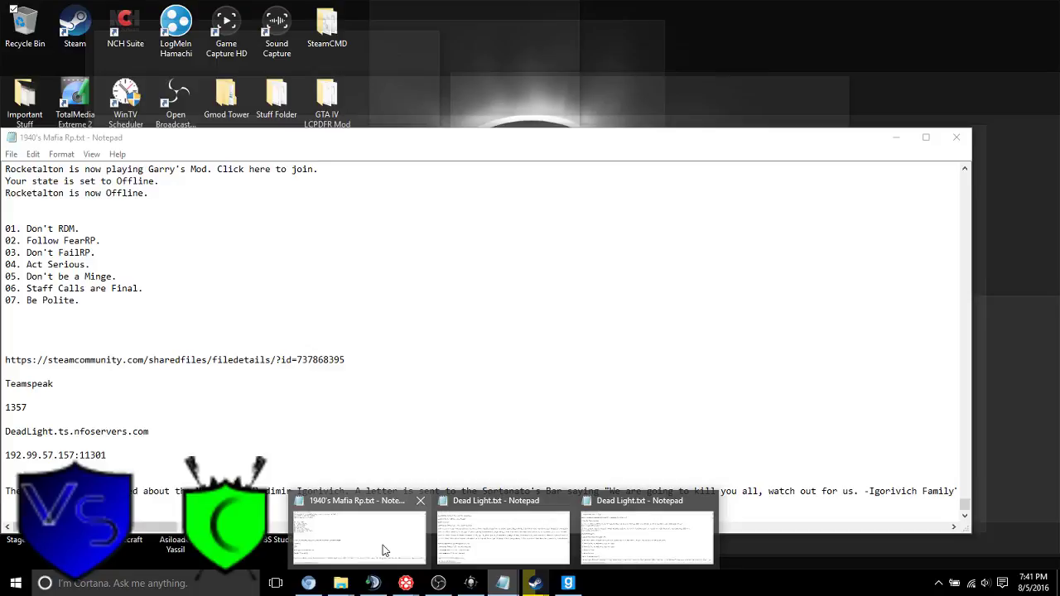
mouse_move(646, 534)
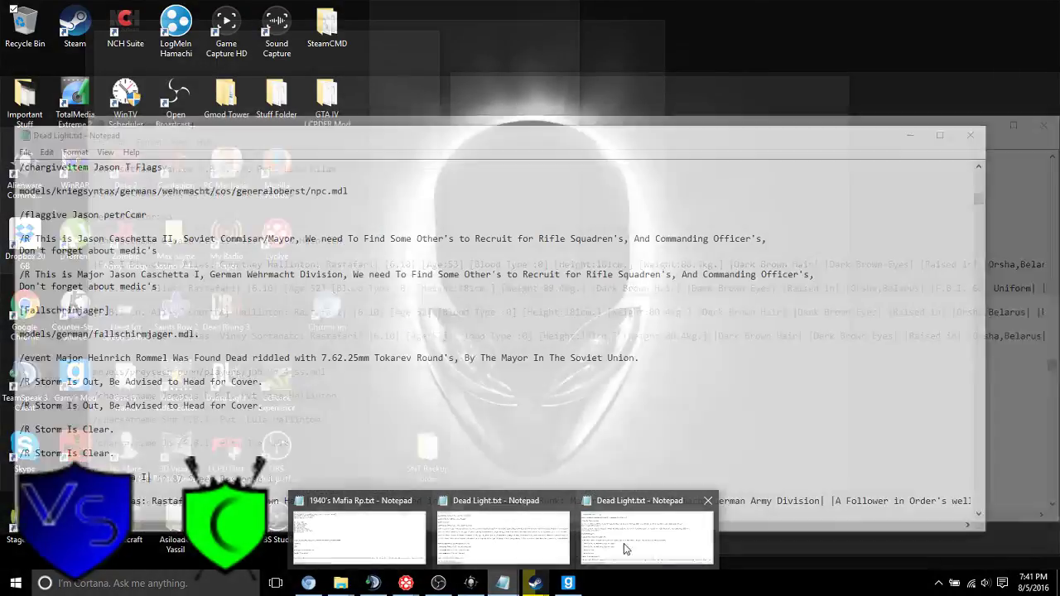
click(624, 543)
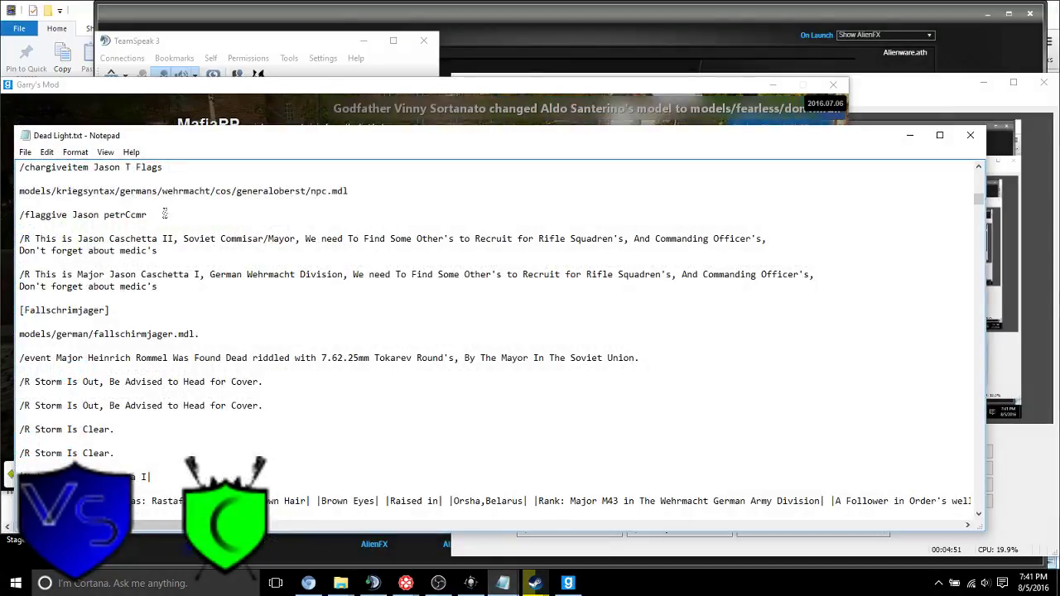
right_click(60, 214)
click(91, 253)
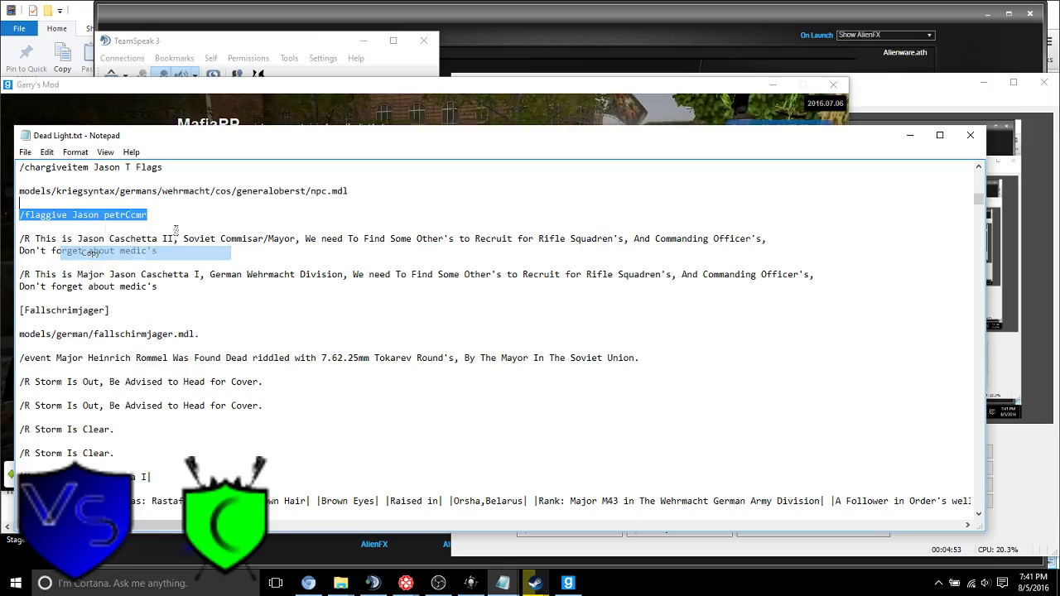
click(202, 112)
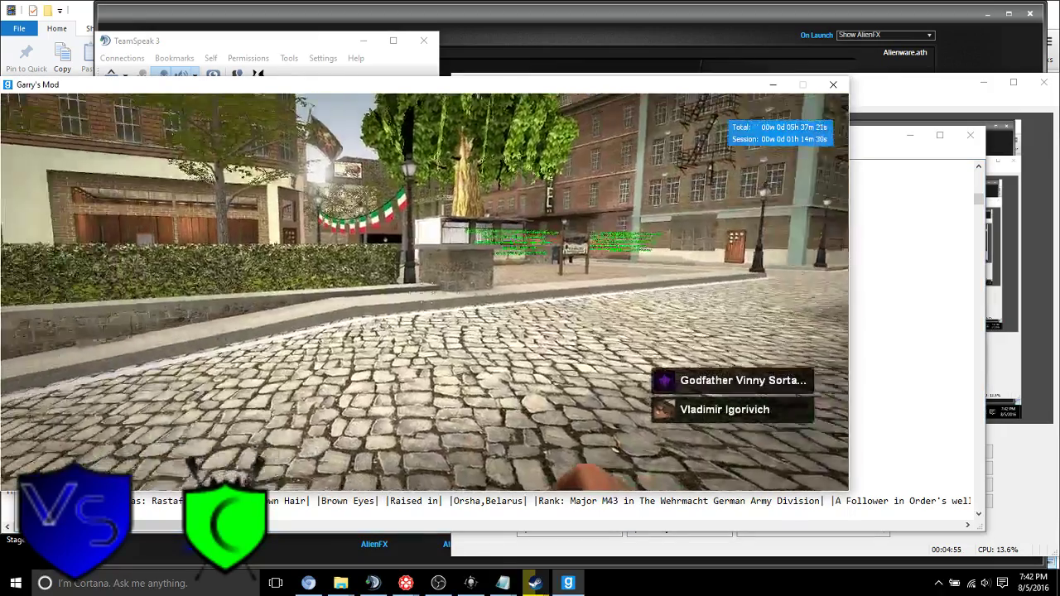
Approach Daniel and give him the petrCcmr flags with the pasted /flaggive chat command
key(Tab)
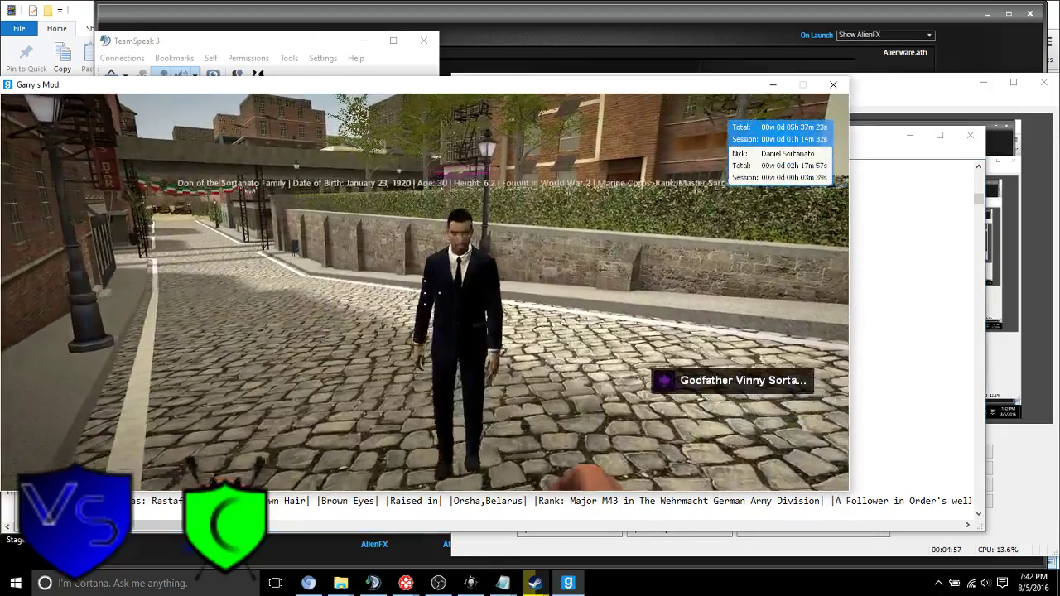
key(y)
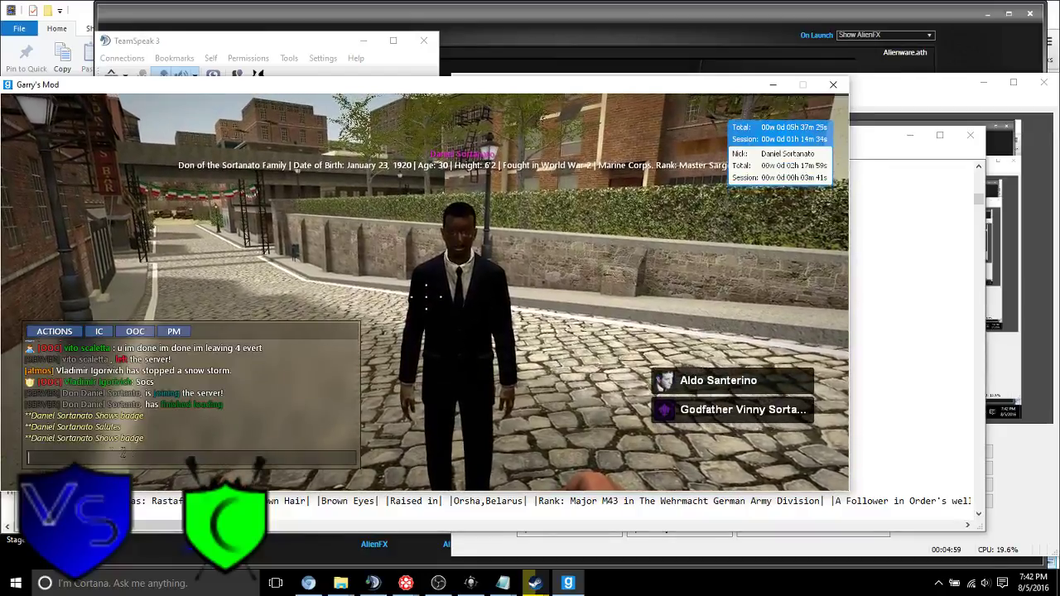
click(124, 484)
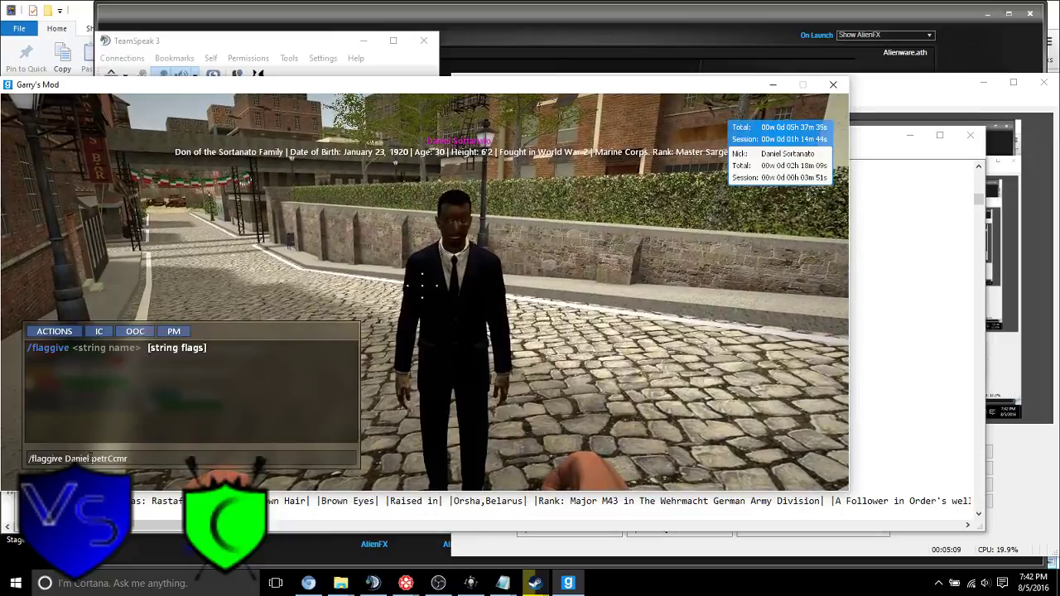
key(Return)
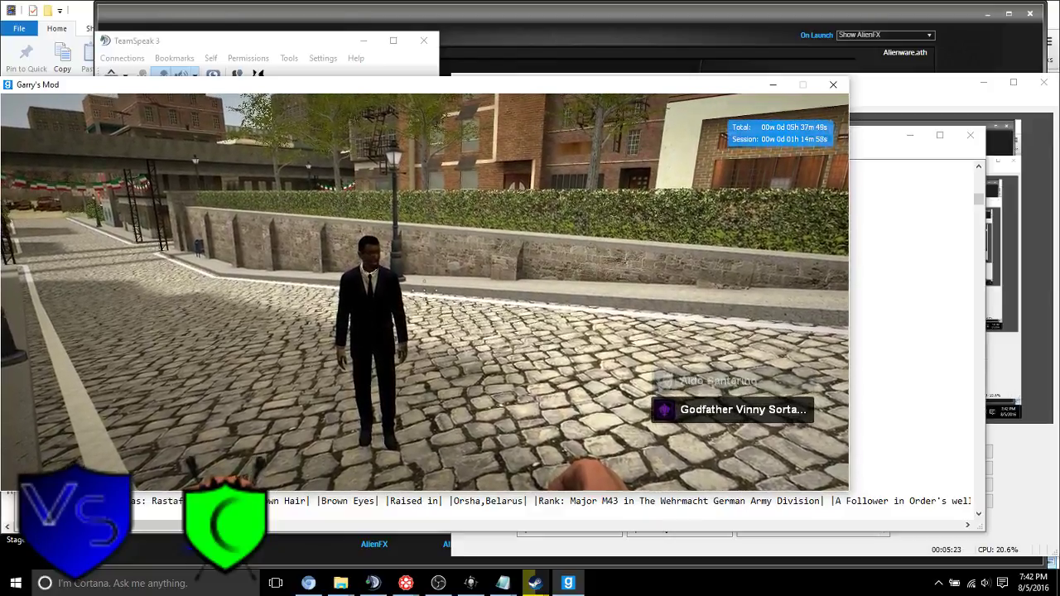
text(y)
text(/charg)
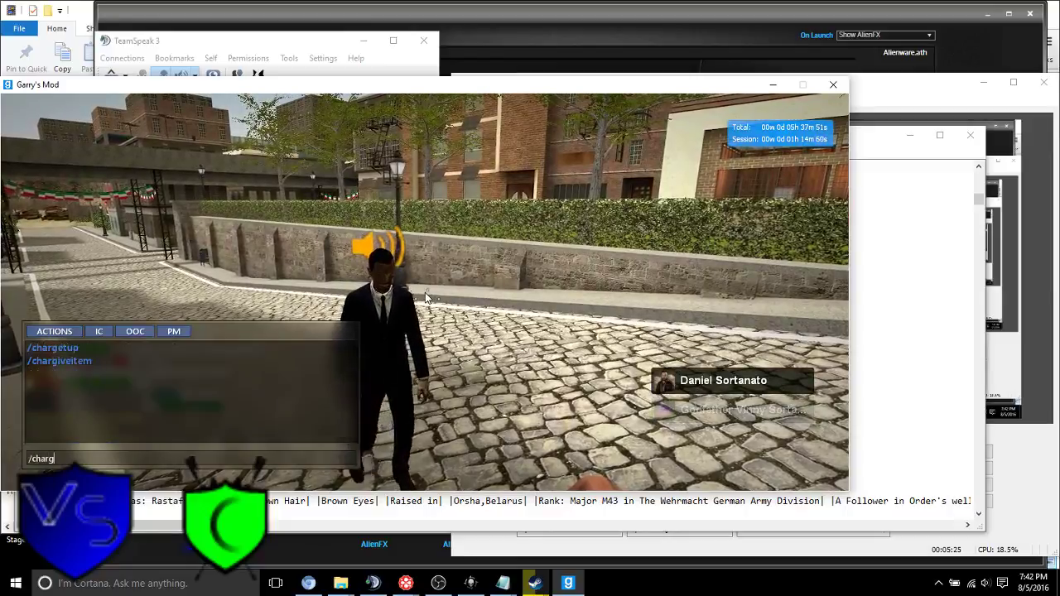
Drop the unfinished /char command and show the scoreboard with Citizen and Sortanato Family members
key(BackSpace)
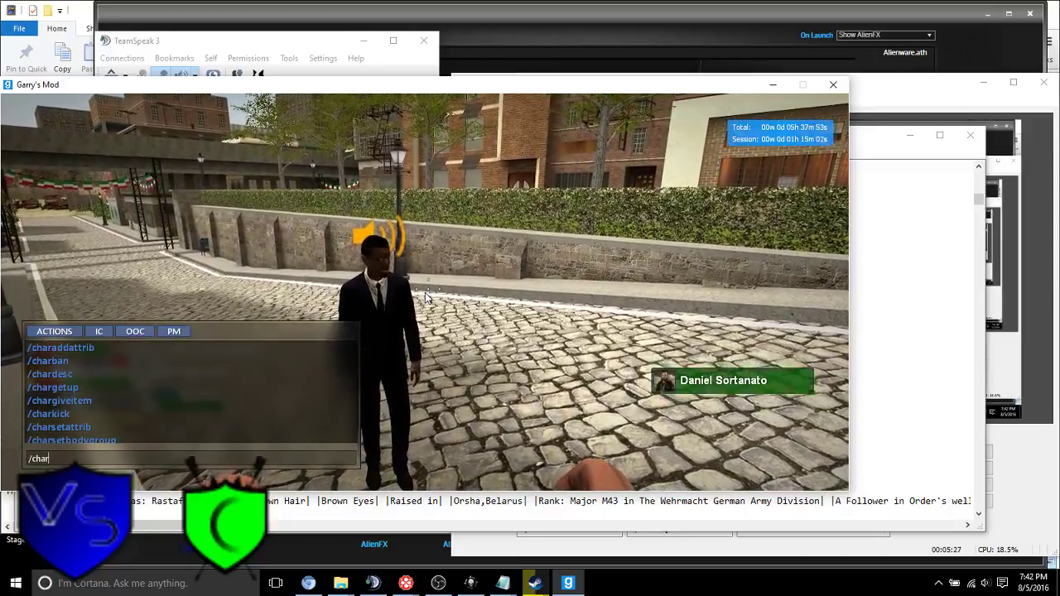
key(Return)
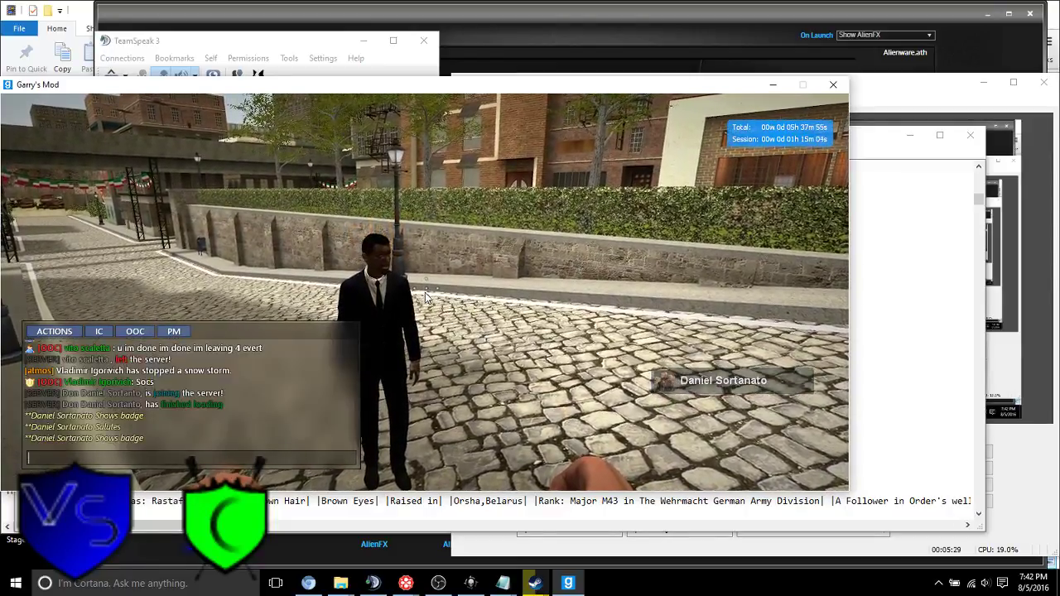
key(Tab)
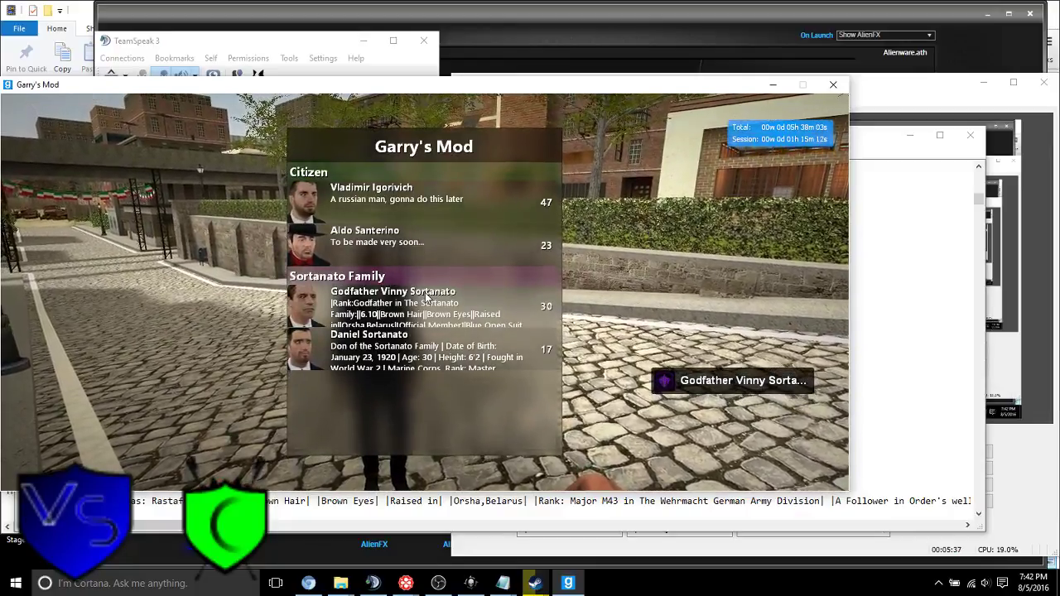
Rename Daniel to 'Don Daniel Sortanato' with /charsetname and verify it on the scoreboard
key(Tab)
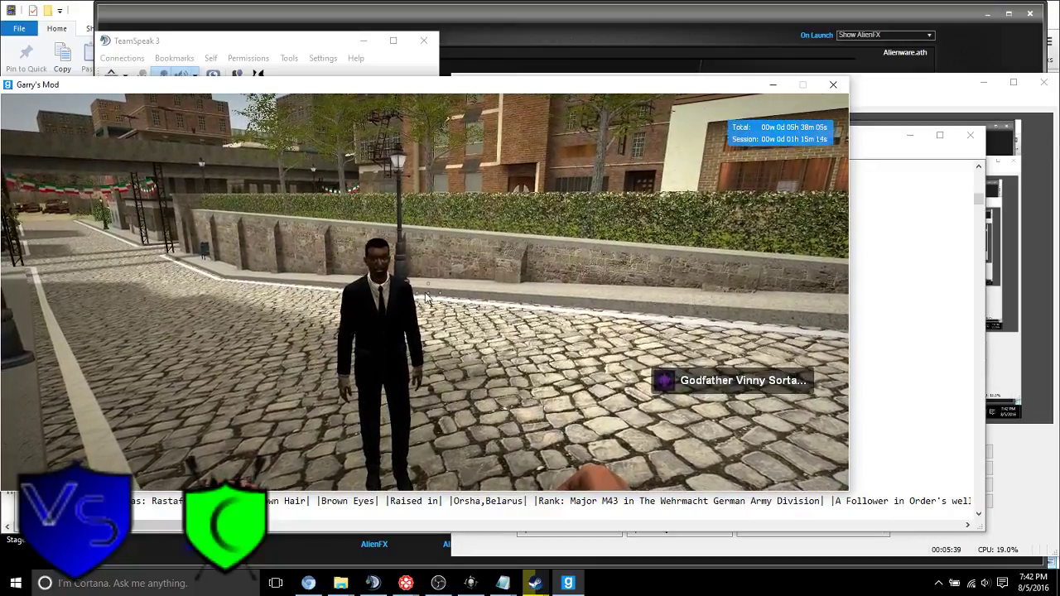
text(y/charsetm)
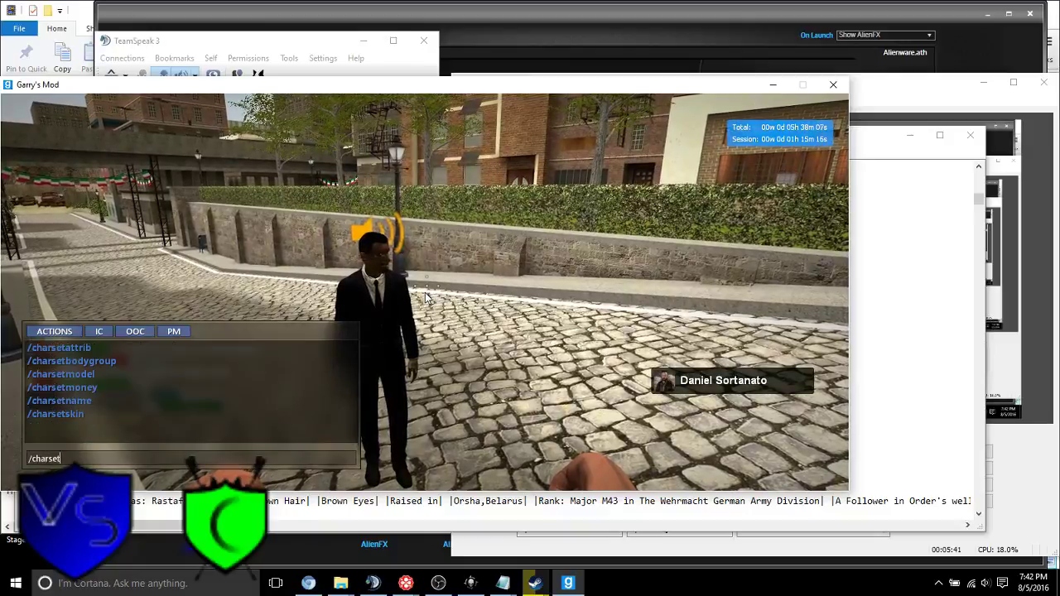
key(BackSpace)
text(name)
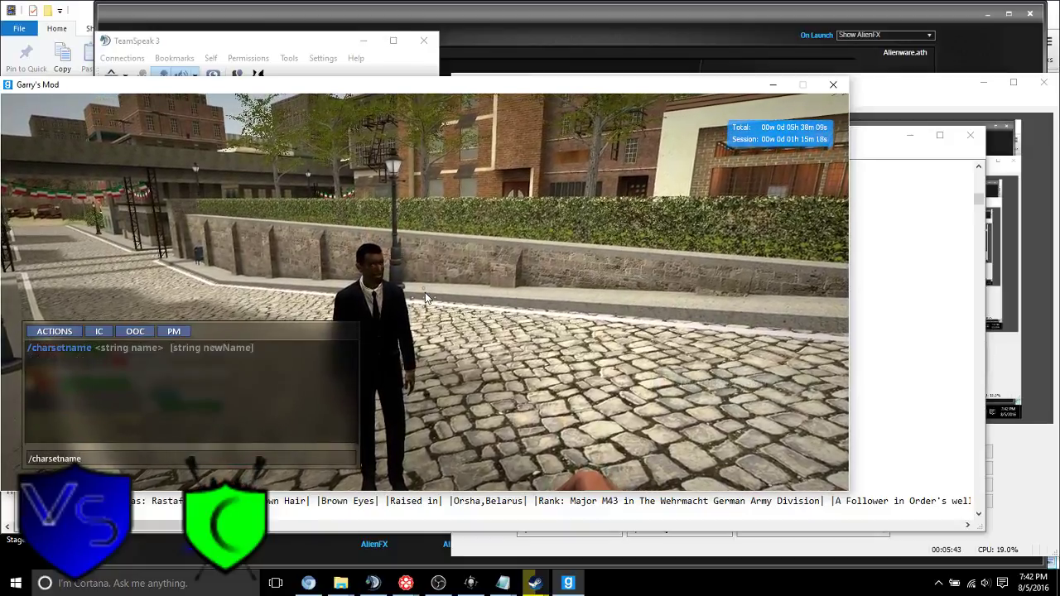
text( Daniel Don S)
key(BackSpace)
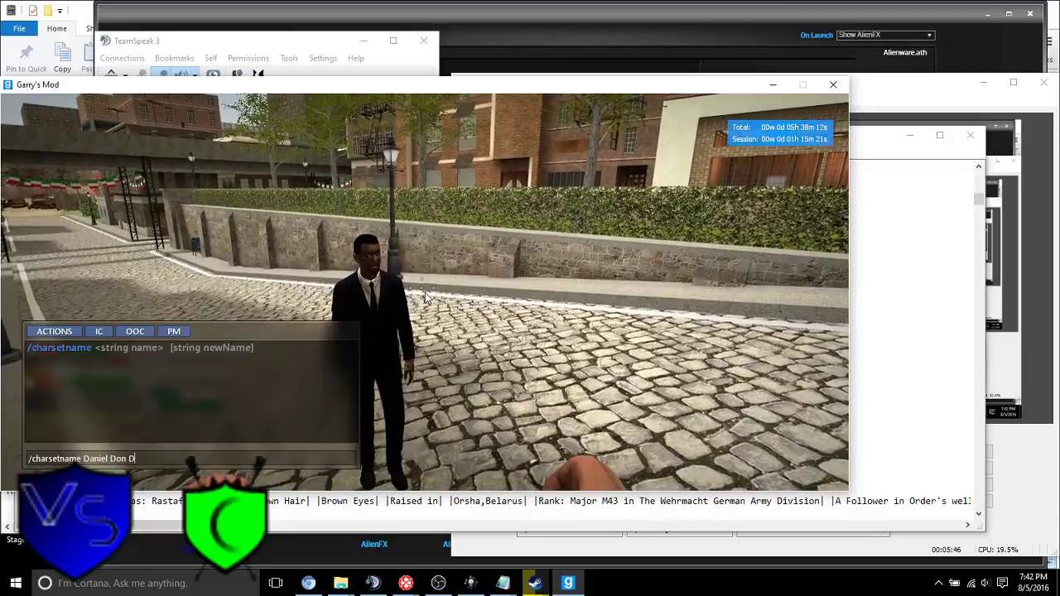
text(Daniel Sortanat)
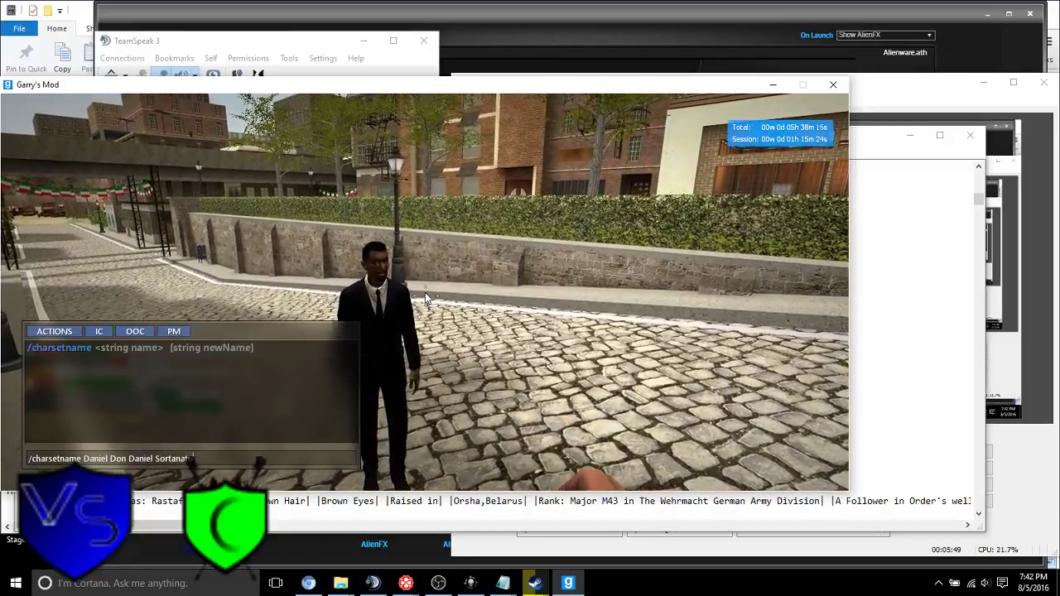
key(Return)
key(Tab)
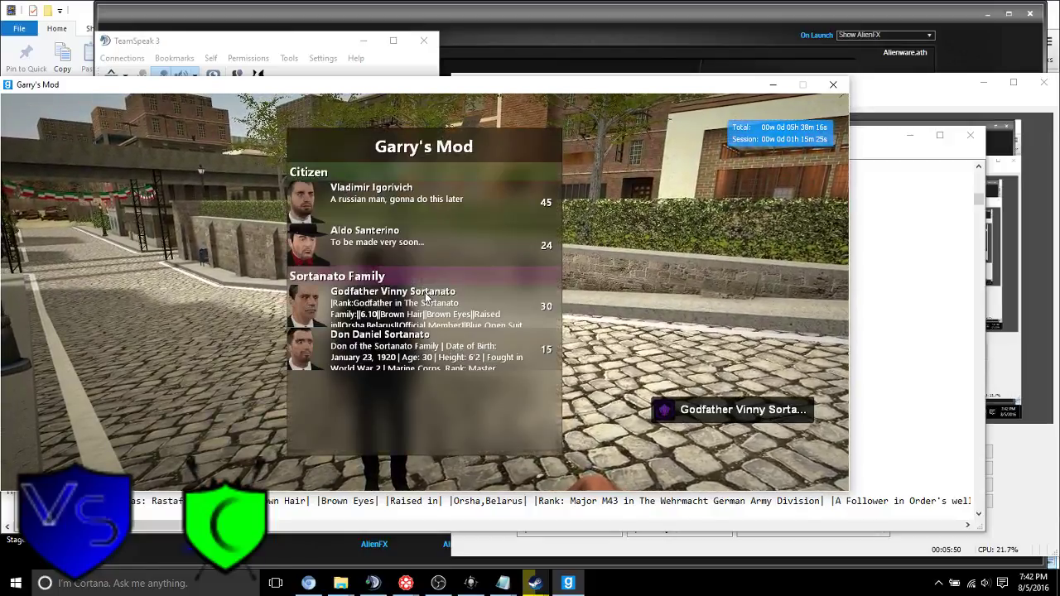
key(Tab)
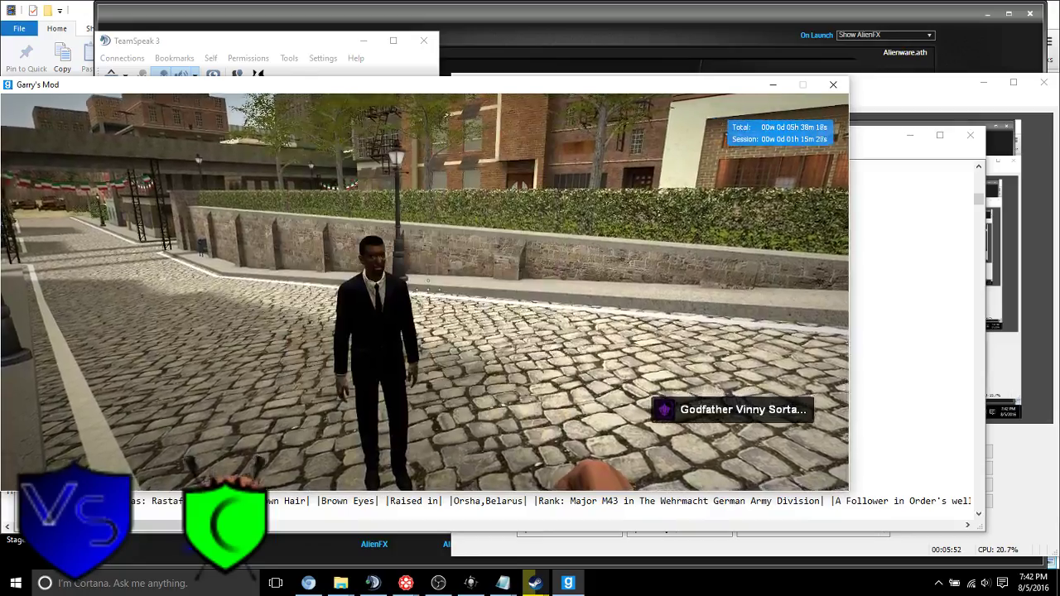
Walk across the town square toward the Hotel and lamp post, briefly checking the player list
key(w)
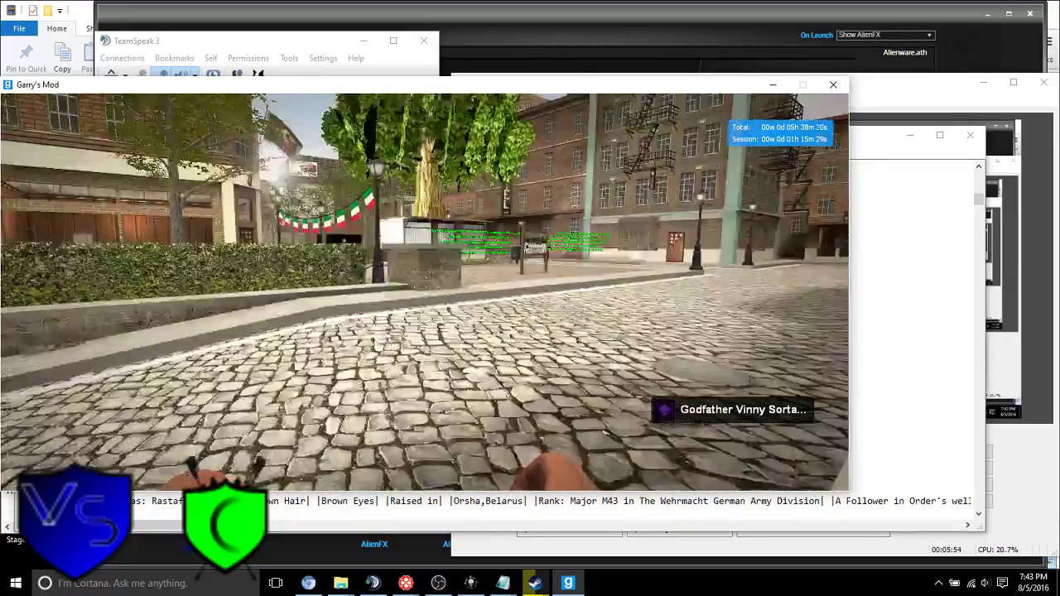
key(w)
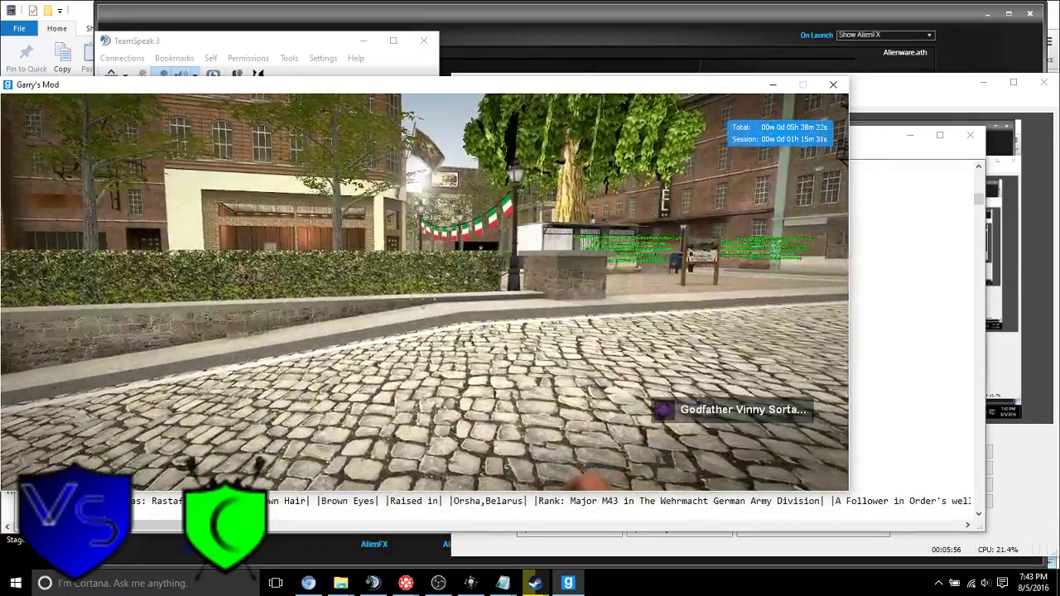
key(w)
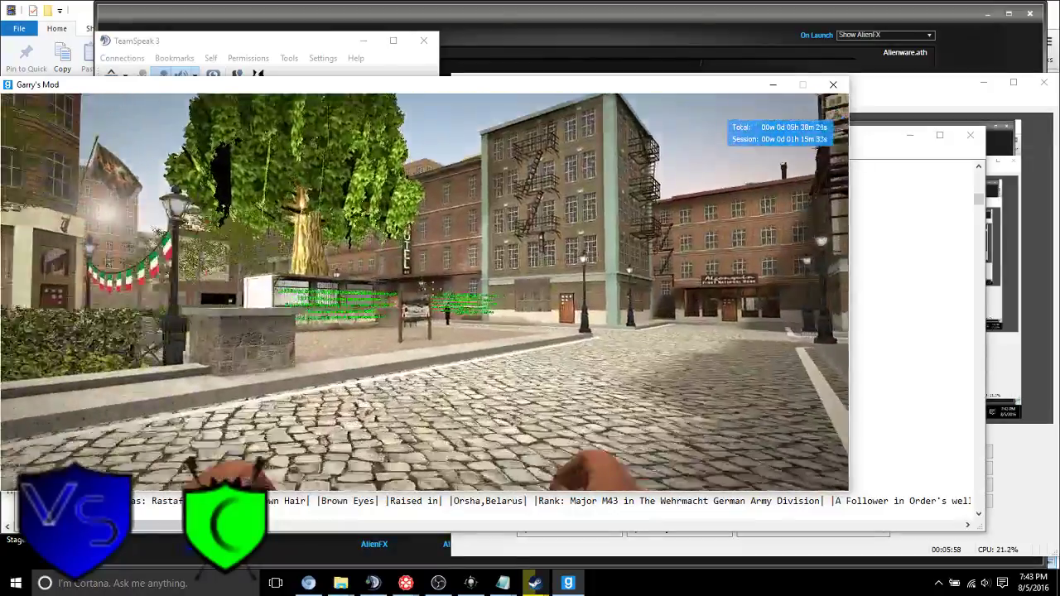
key(w)
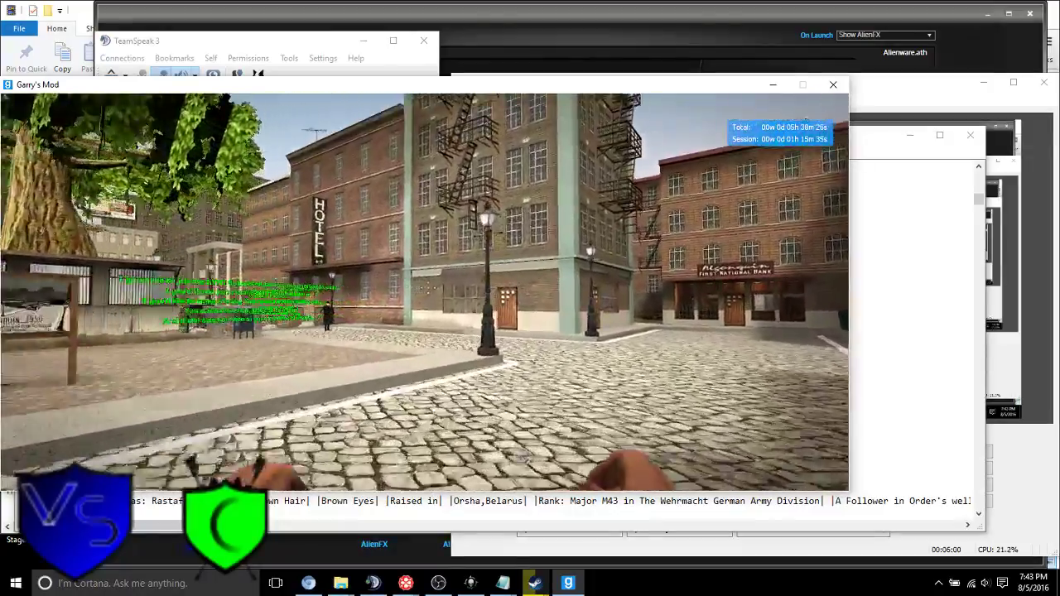
key(w)
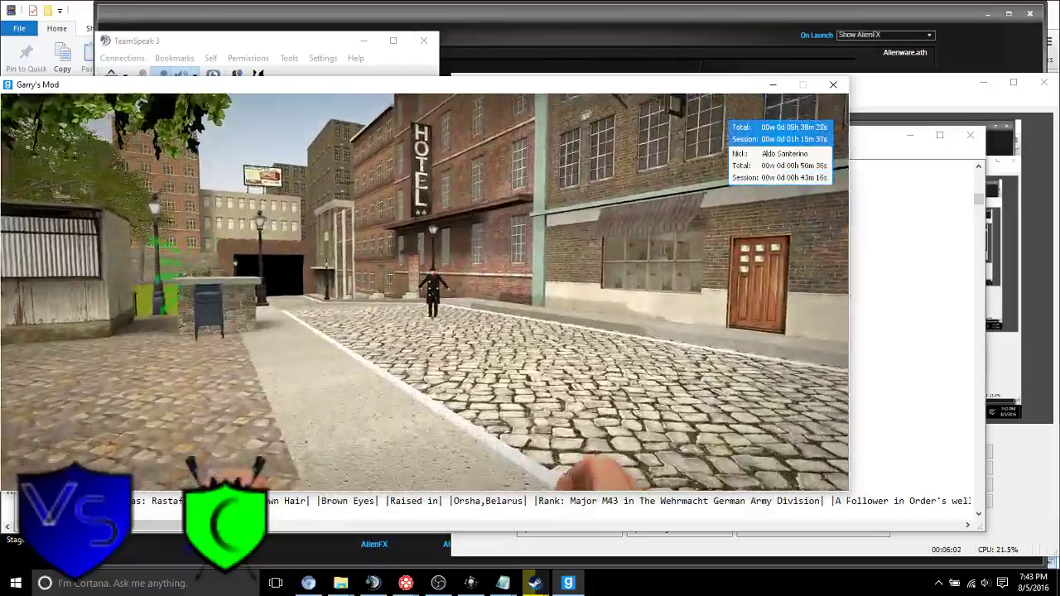
key(Tab)
Release the Q spawn menu and walk down the cobbled street beside the brick building
key(q)
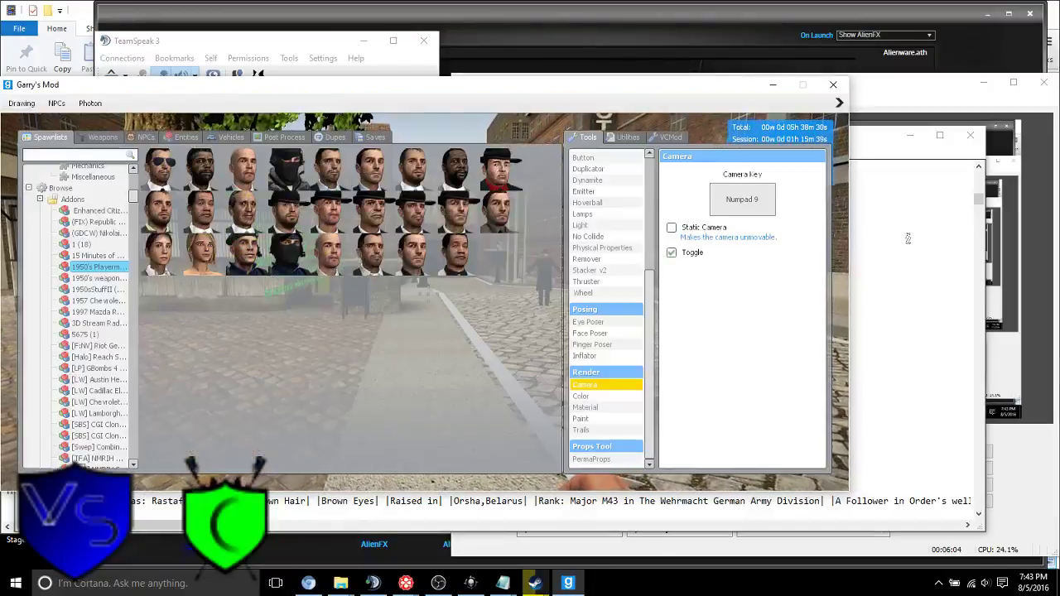
key(q)
key(w)
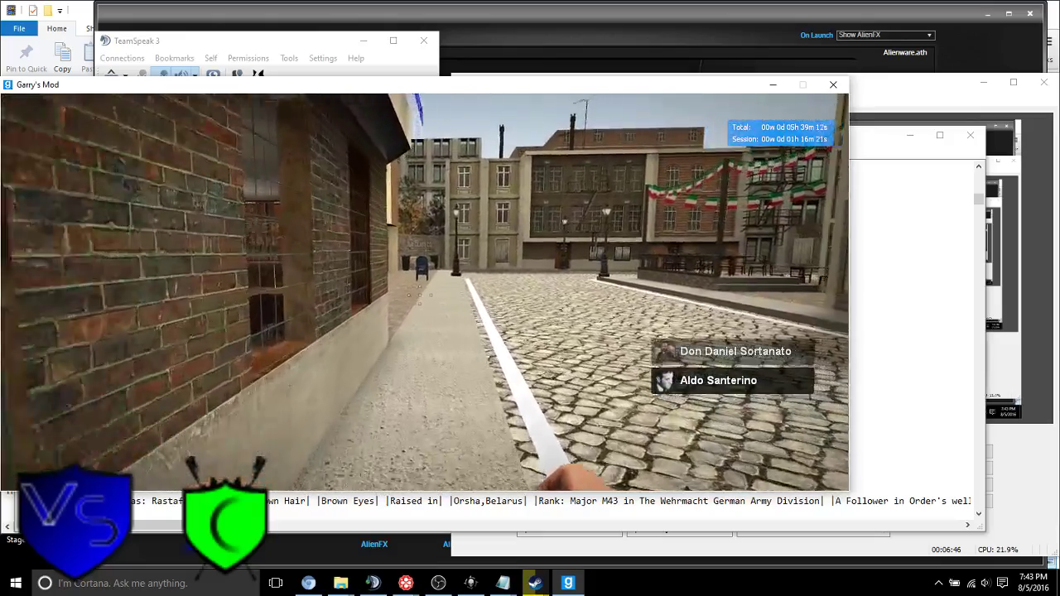
Bring up the F1 menu's Characters list showing the Godfather, Admin and F.B.I. characters
key(F1)
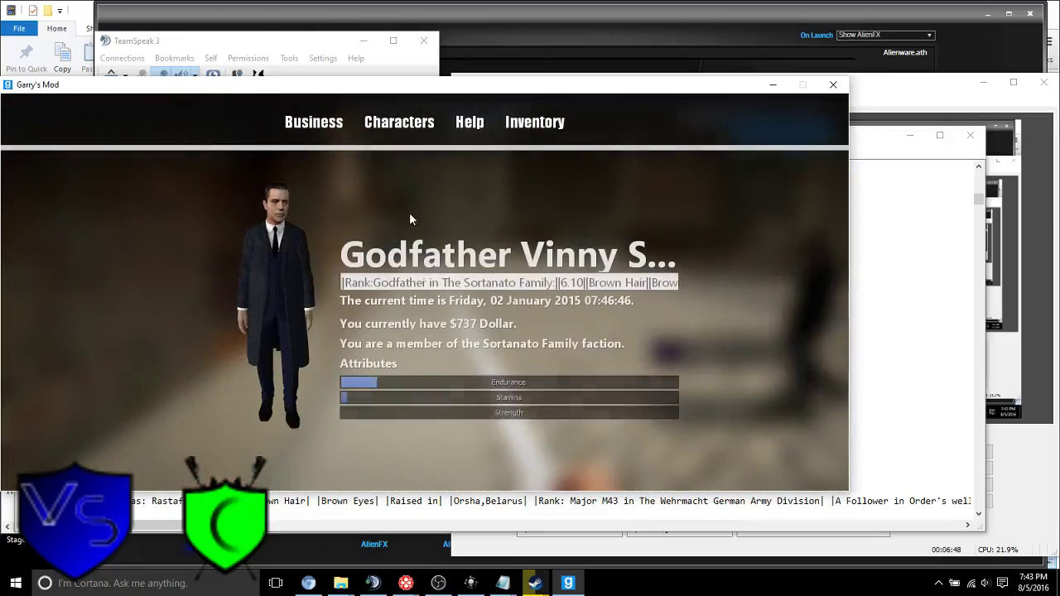
click(386, 131)
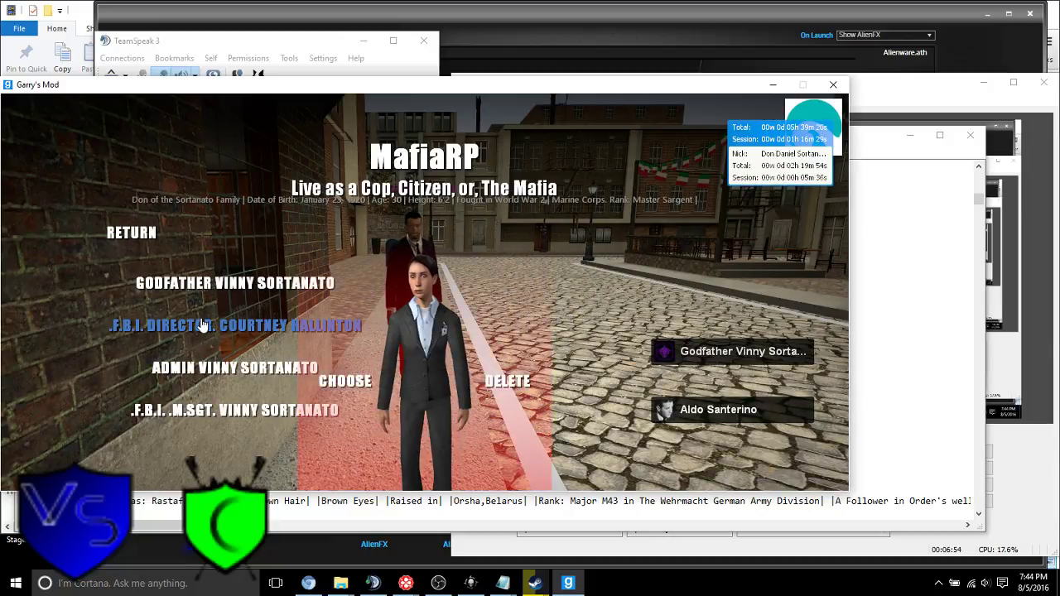
Choose and load ADMIN VINNY SORTANATO, then check the player list once spawned
click(224, 369)
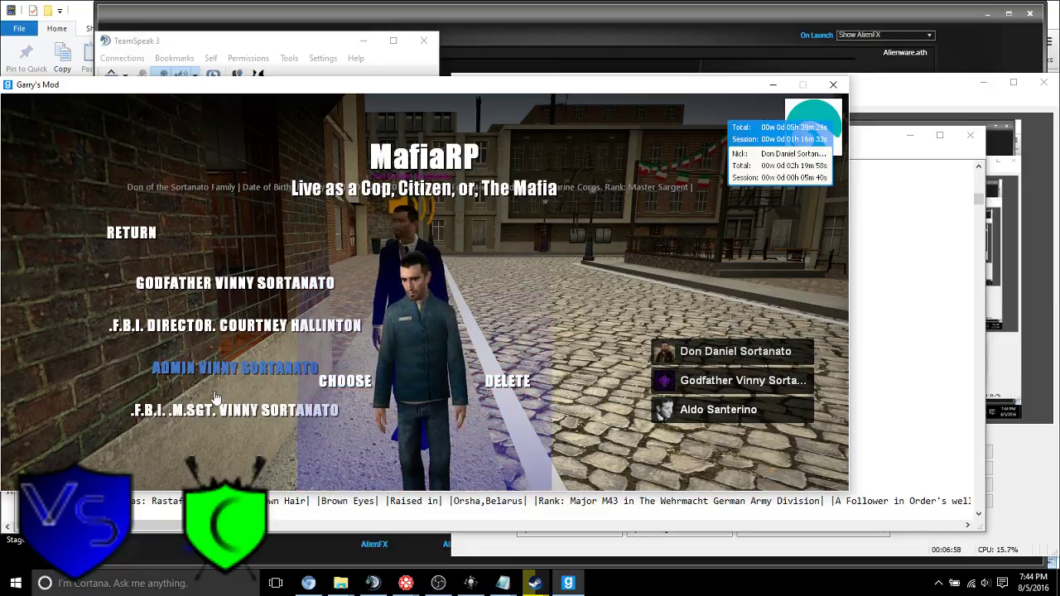
click(359, 383)
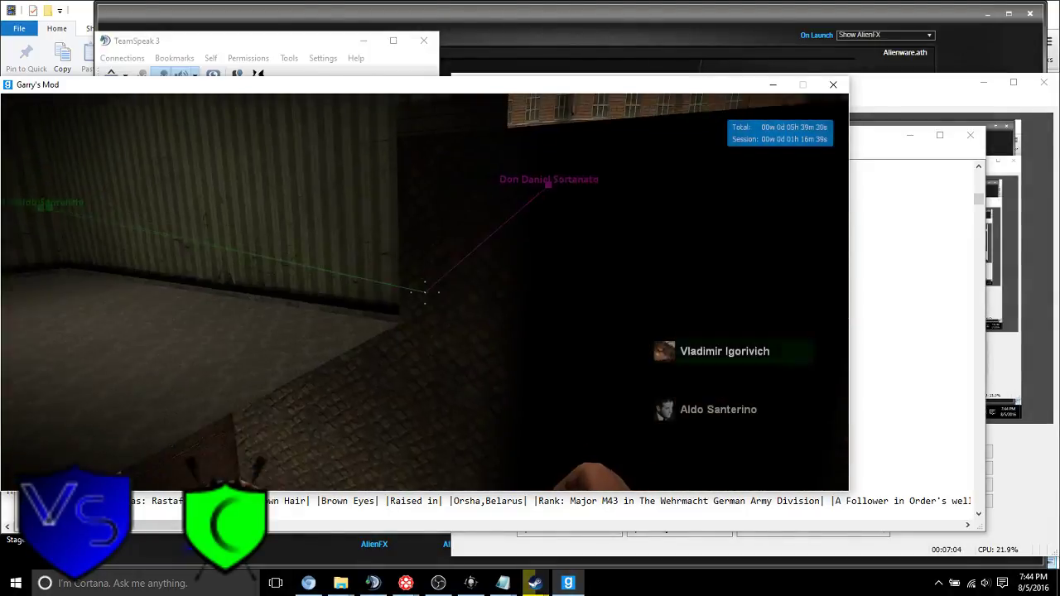
key(Tab)
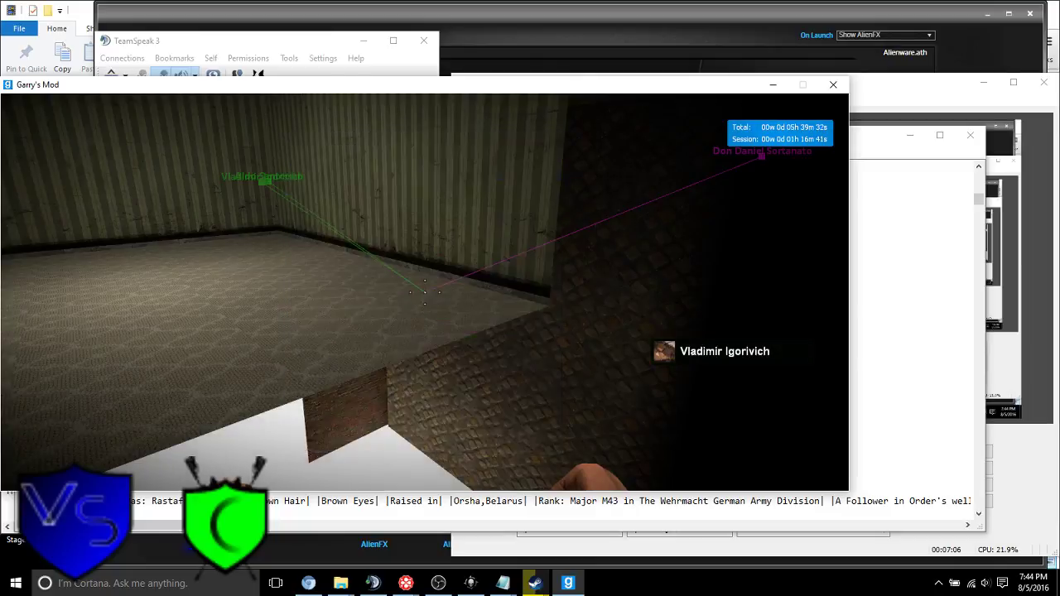